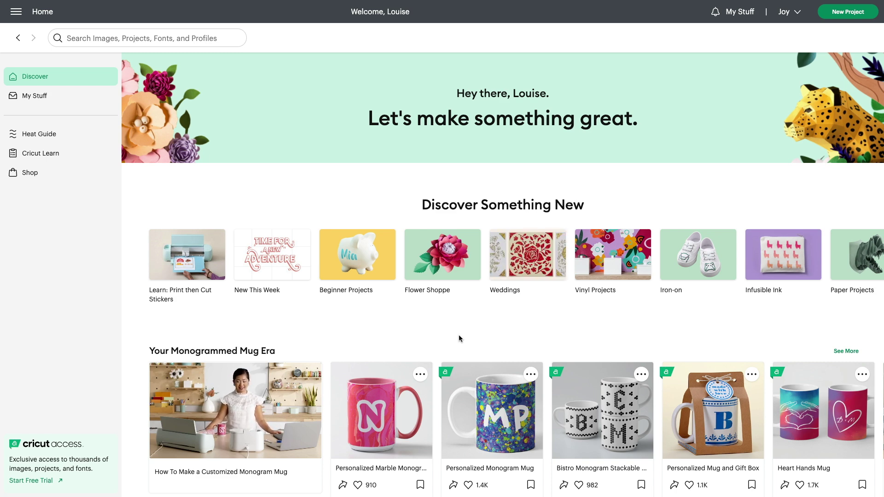
Step: Start a new blank Untitled project and zoom in on the canvas
scroll(459, 337, "down", 3)
scroll(460, 339, "down", 4)
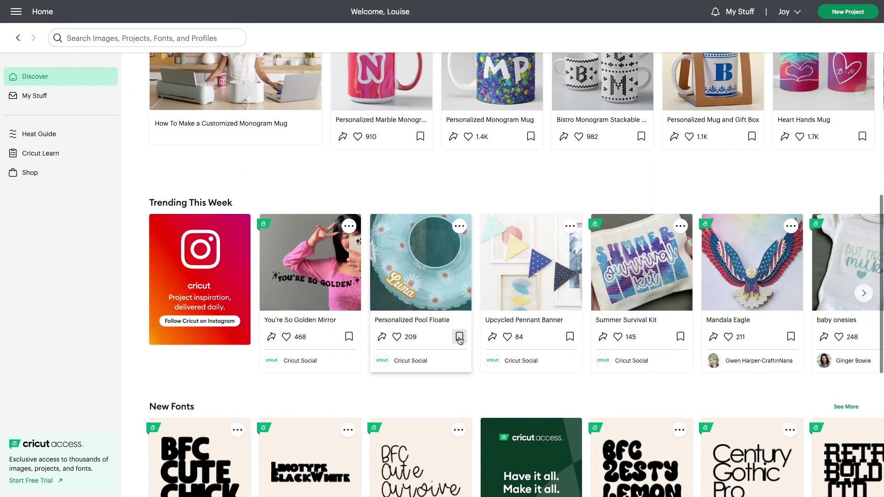
scroll(459, 339, "down", 4)
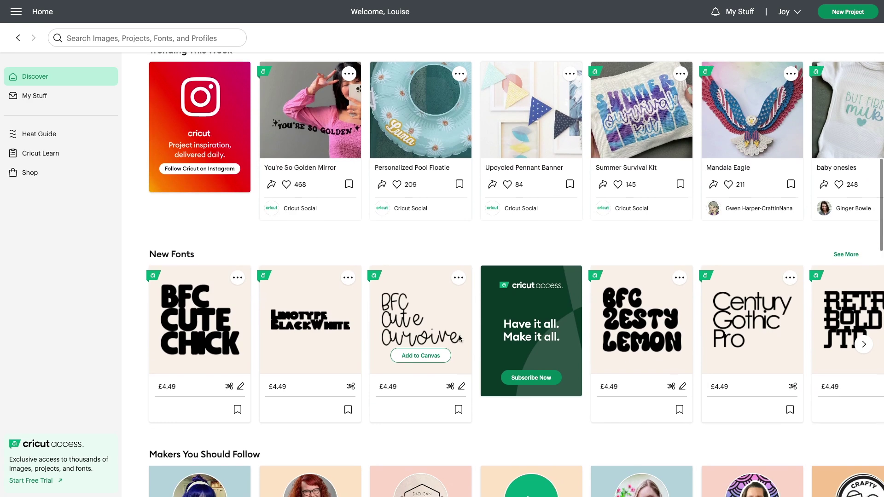
scroll(459, 338, "down", 1)
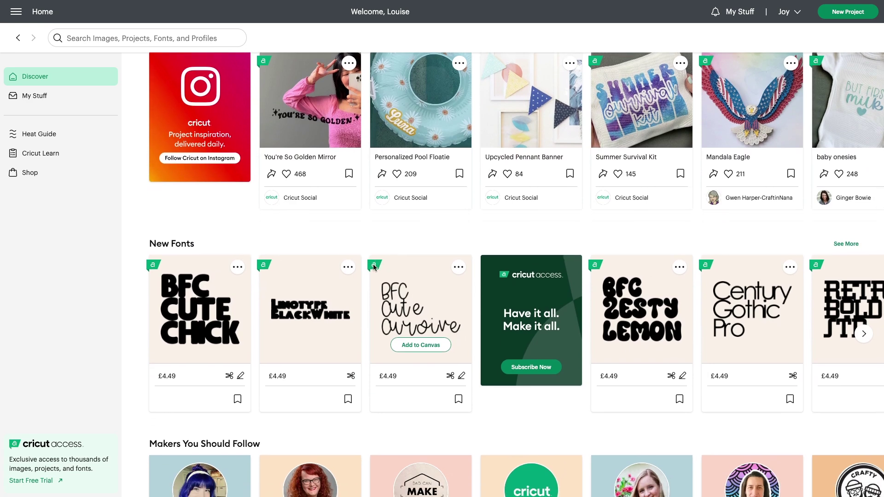
scroll(406, 299, "up", 1)
scroll(406, 300, "up", 7)
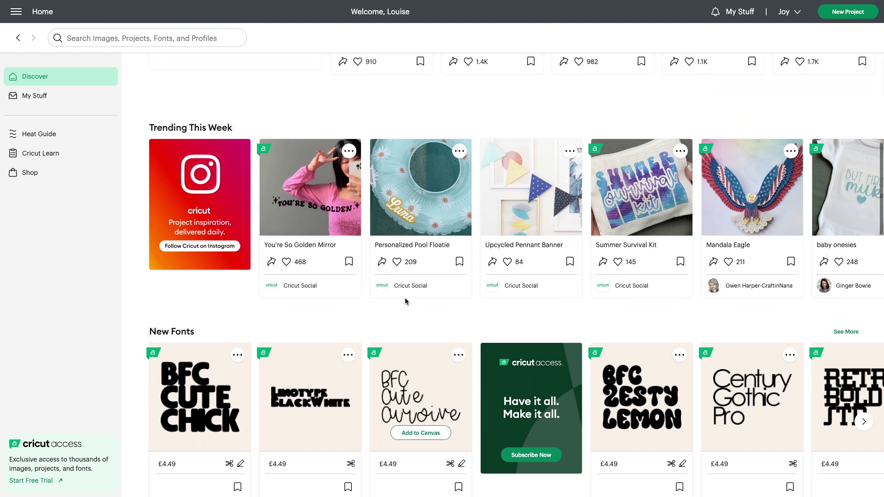
scroll(405, 300, "up", 4)
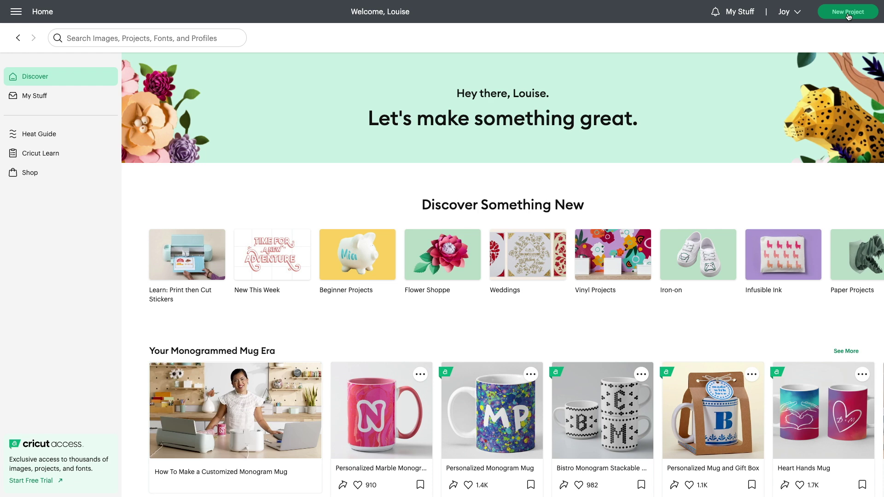
left_click(849, 14)
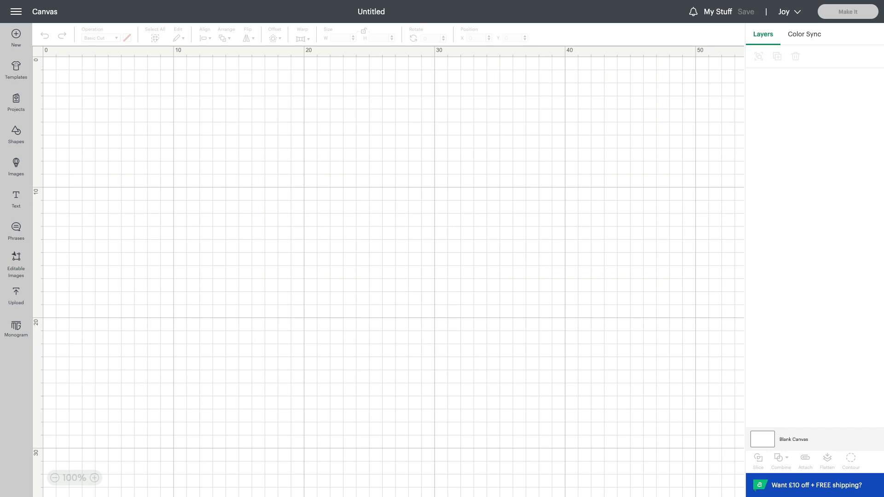
left_click(94, 478)
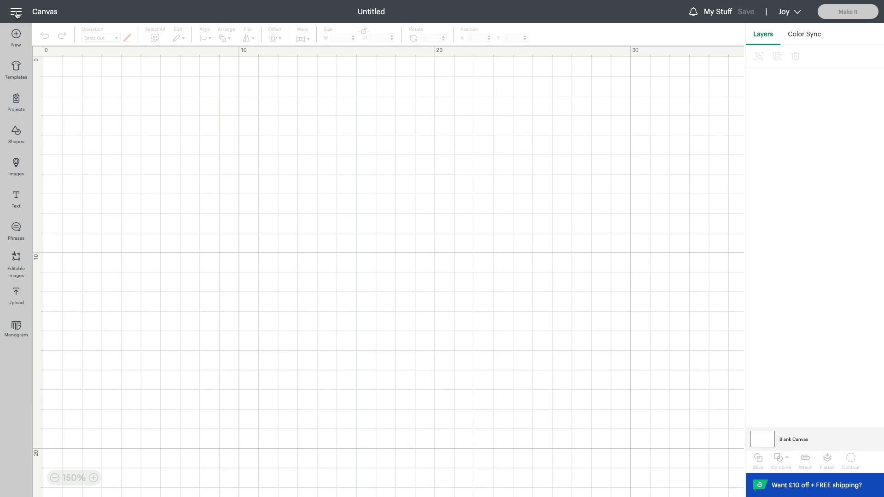
Step: Switch the canvas units to Metric in Settings
left_click(16, 14)
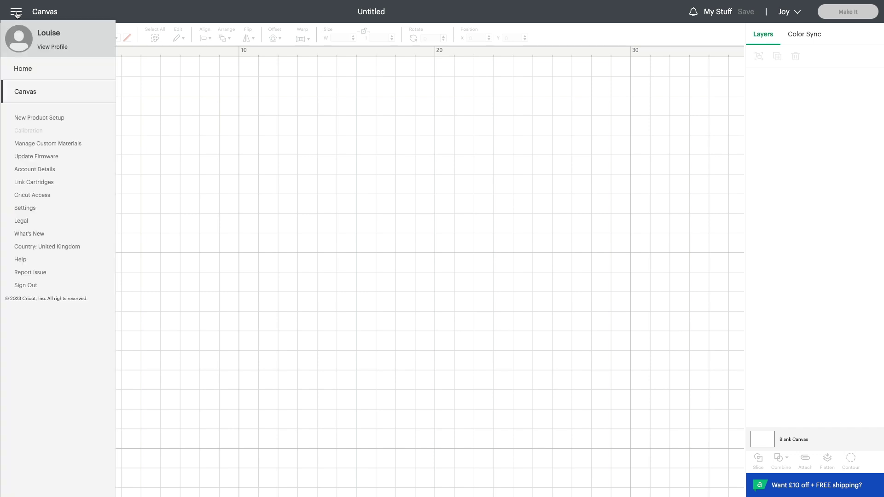
left_click(19, 208)
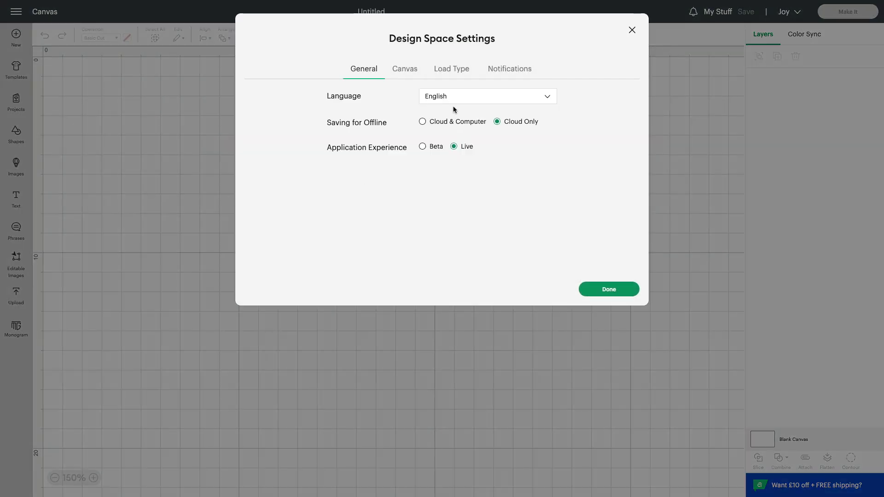
left_click(411, 70)
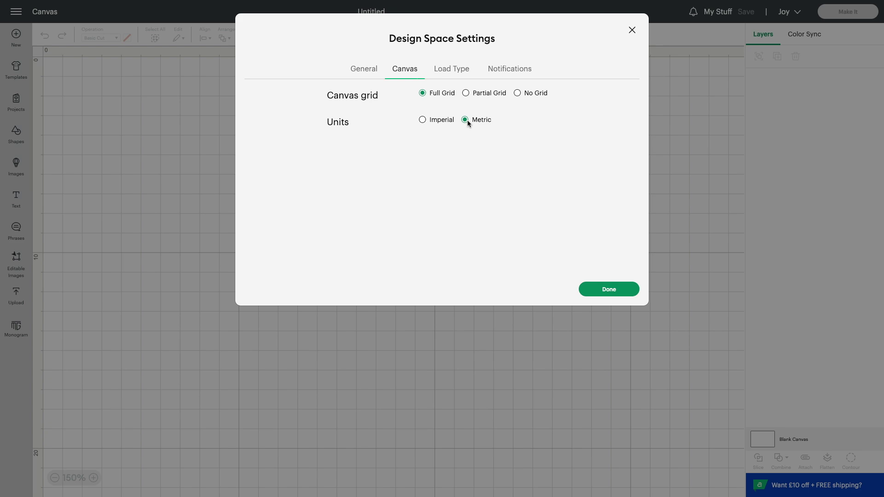
left_click(614, 294)
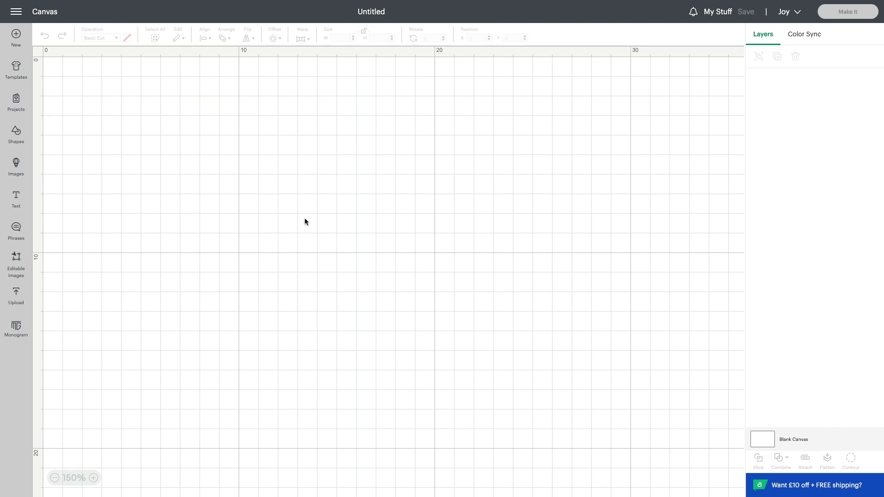
Step: Apply the Aprons template from the Templates gallery to the canvas
scroll(214, 240, "up", 1)
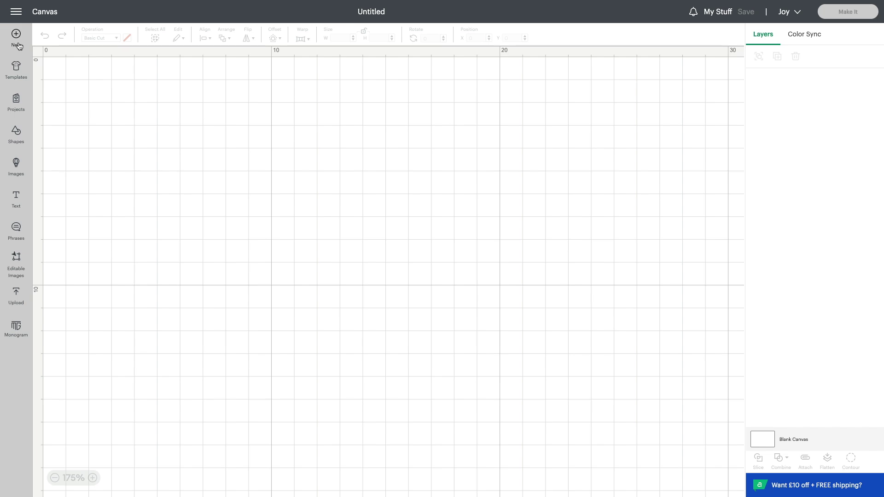
left_click(17, 69)
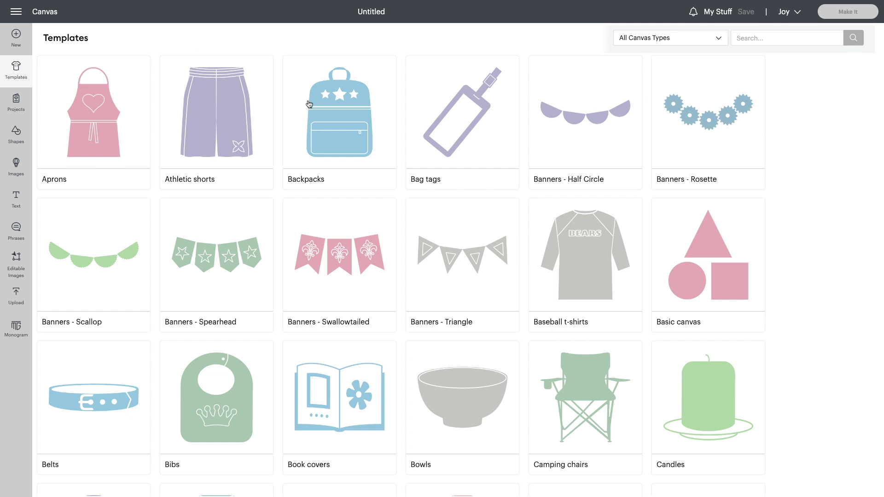
scroll(308, 104, "down", 4)
scroll(309, 104, "down", 7)
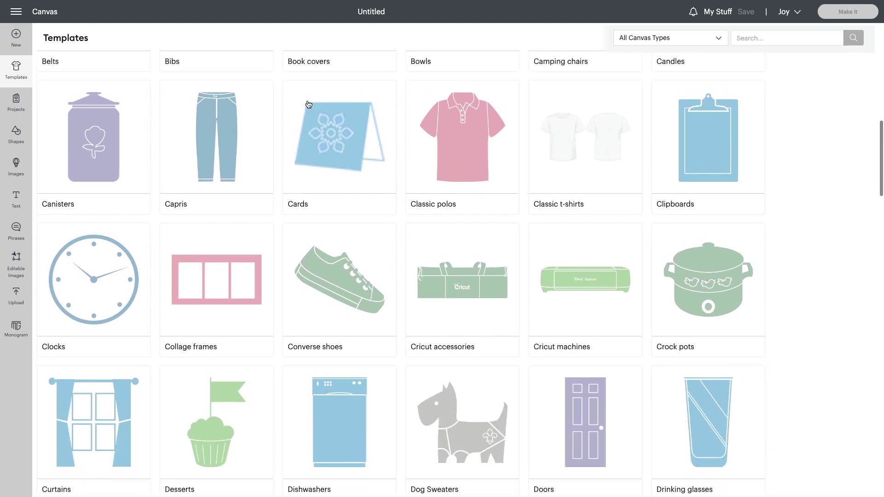
scroll(309, 104, "up", 9)
scroll(309, 104, "up", 3)
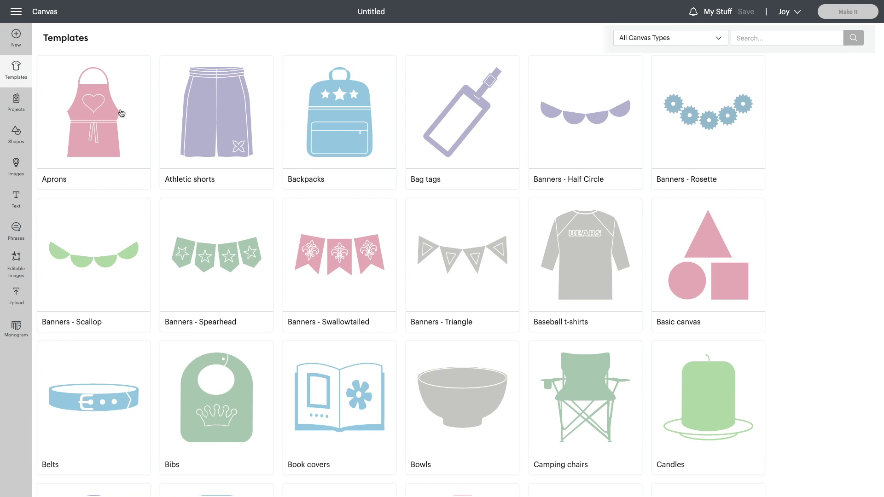
left_click(122, 114)
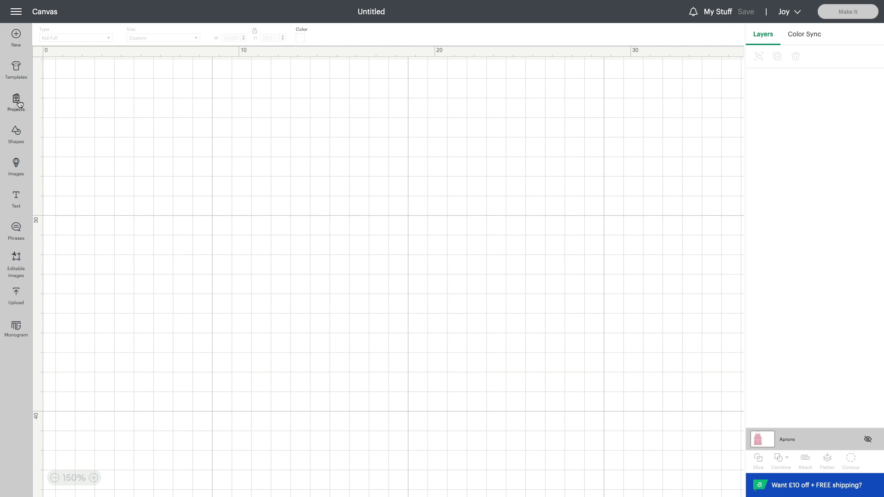
left_click(18, 103)
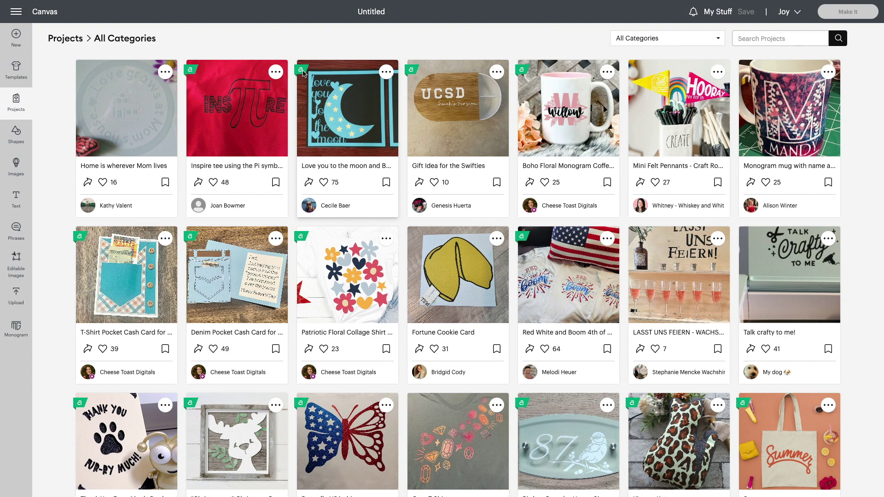
Step: Filter the Projects library from All Categories down to Free projects only
left_click(721, 43)
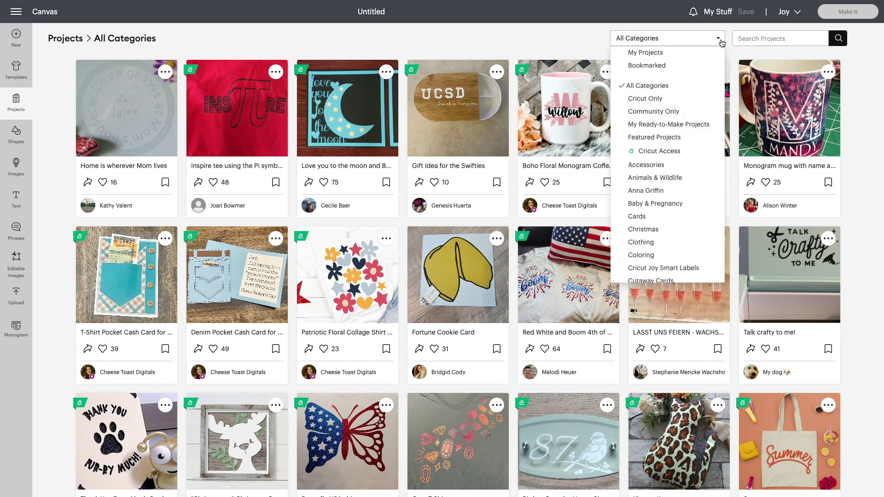
left_click(721, 44)
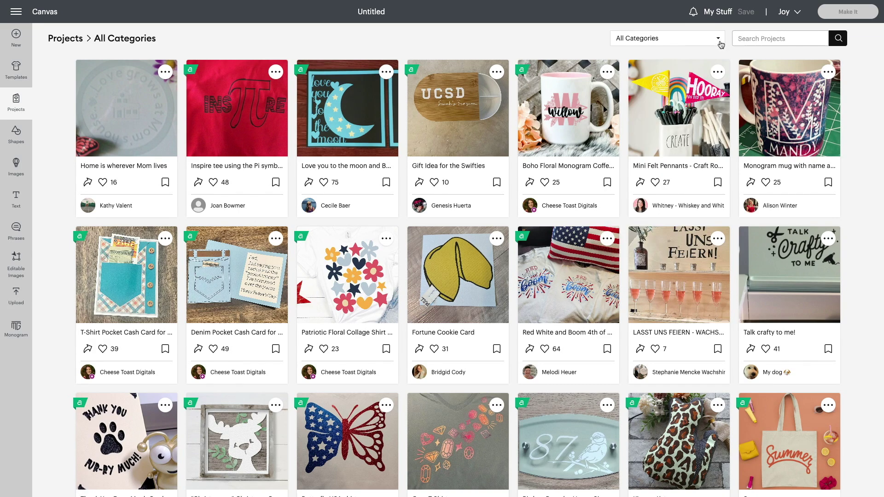
left_click(721, 43)
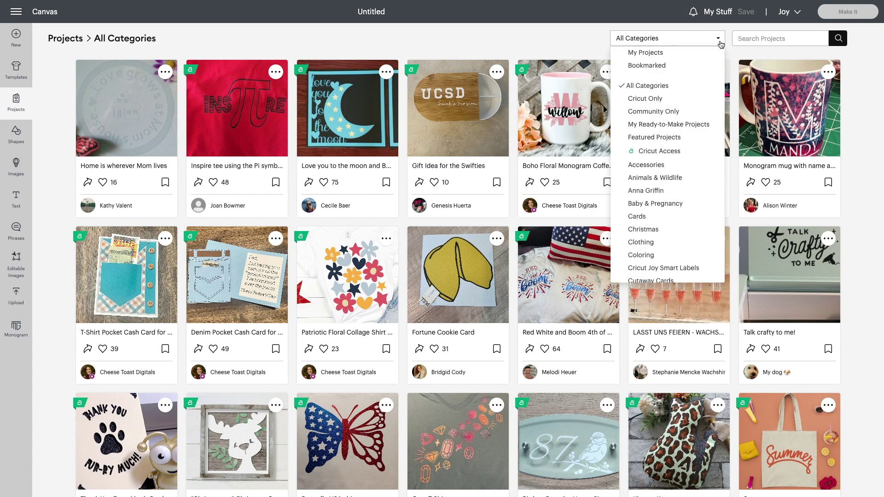
scroll(678, 186, "down", 3)
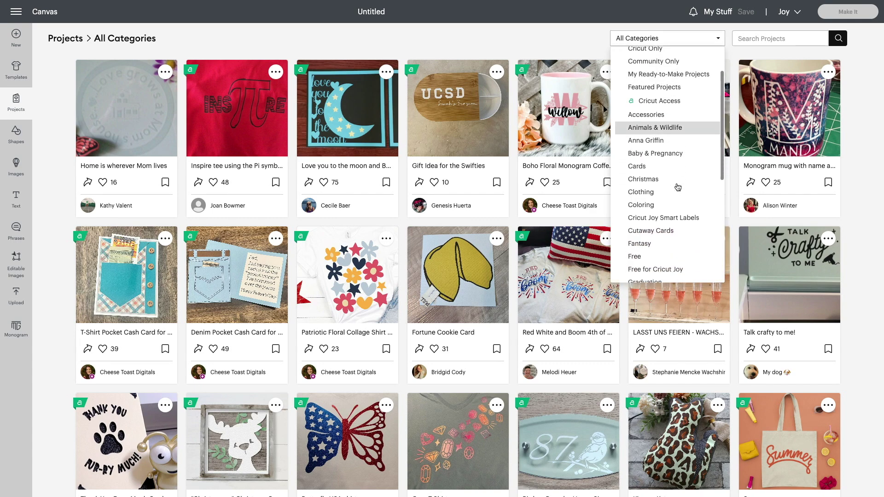
left_click(641, 210)
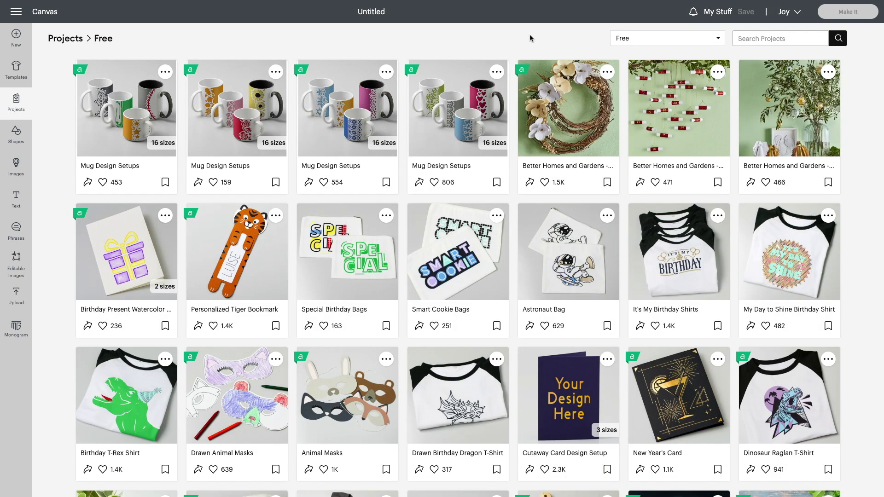
left_click(16, 134)
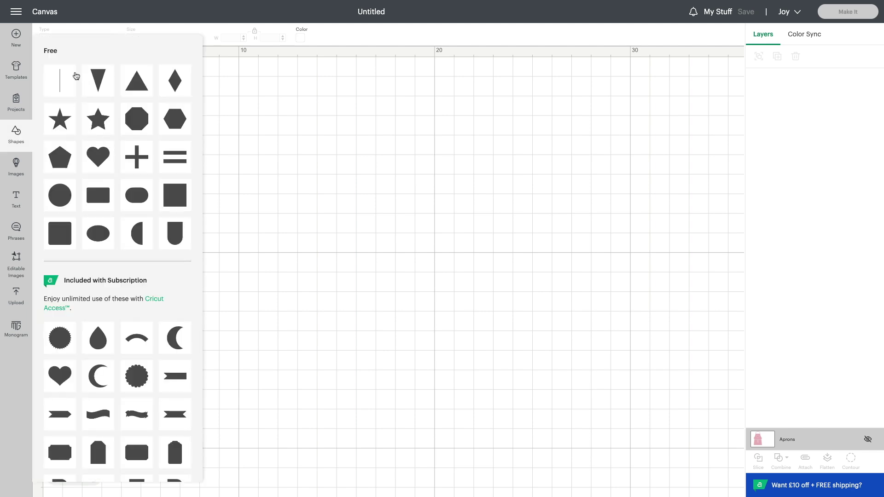
Step: Add a 5.08 × 4.49 cm Heart shape from the Shapes panel to the canvas
scroll(121, 155, "down", 1)
scroll(122, 156, "up", 1)
scroll(172, 243, "down", 5)
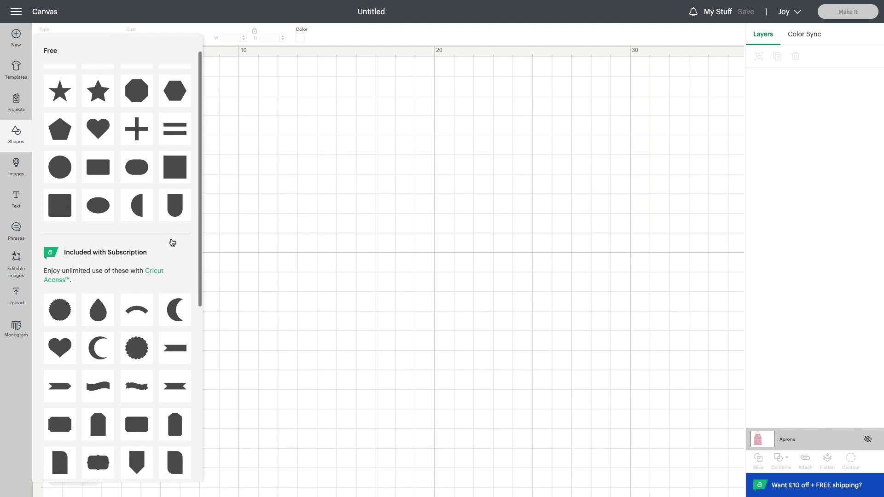
scroll(172, 243, "down", 4)
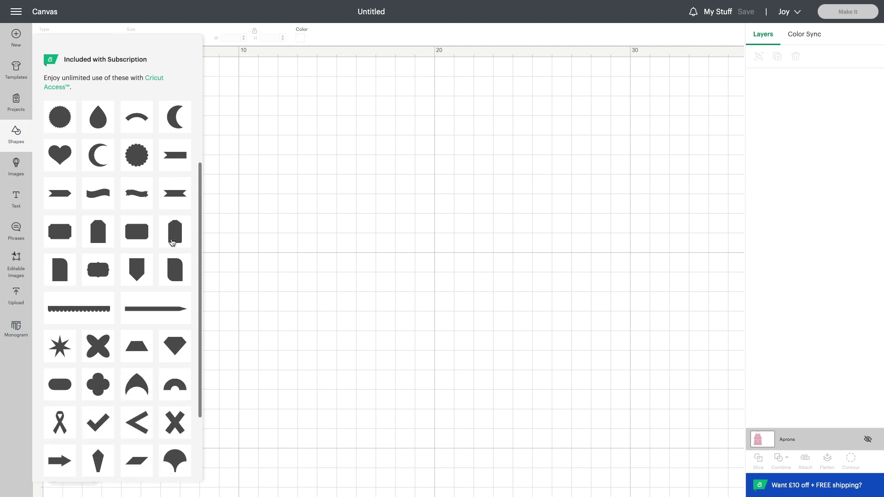
scroll(171, 239, "up", 9)
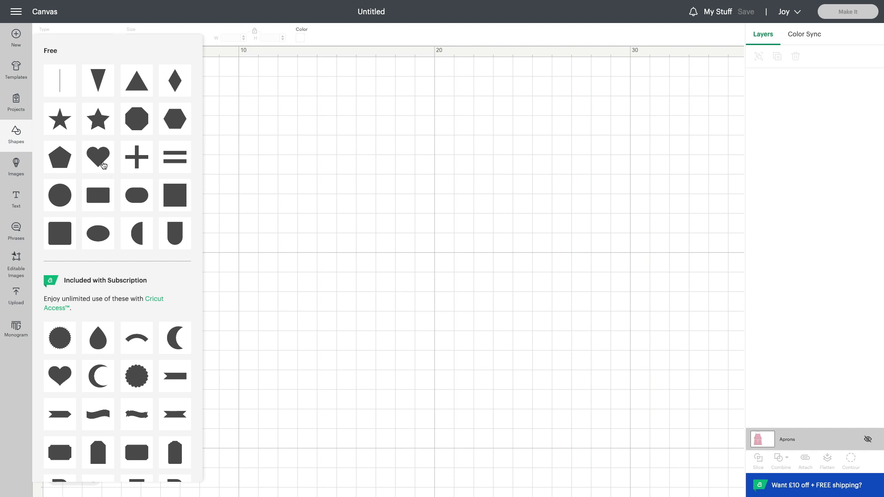
left_click(98, 129)
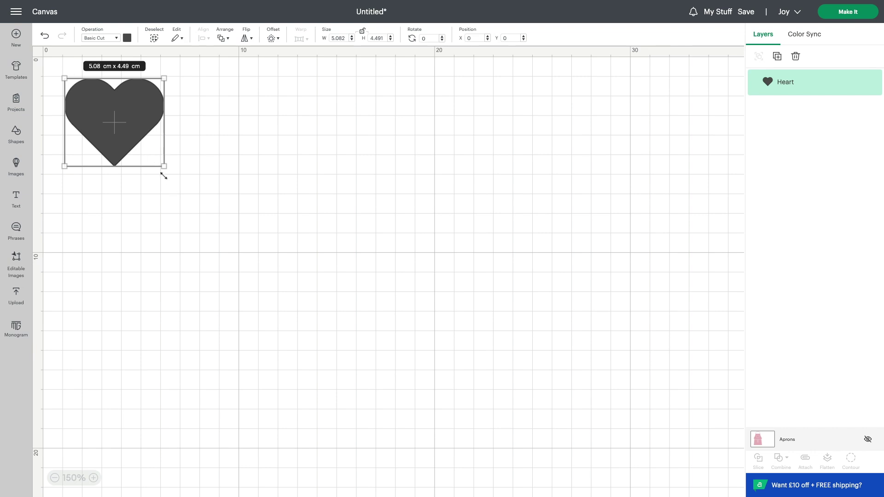
Step: Enlarge the heart to about 18.44 × 16.3 cm, then step its width to about 15.3 cm
left_click_drag(165, 168, 270, 290)
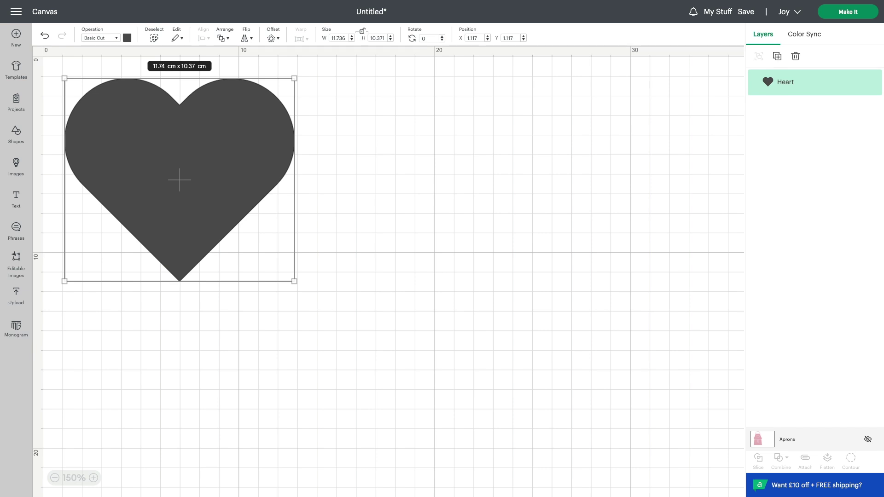
left_click(352, 36)
left_click(352, 36)
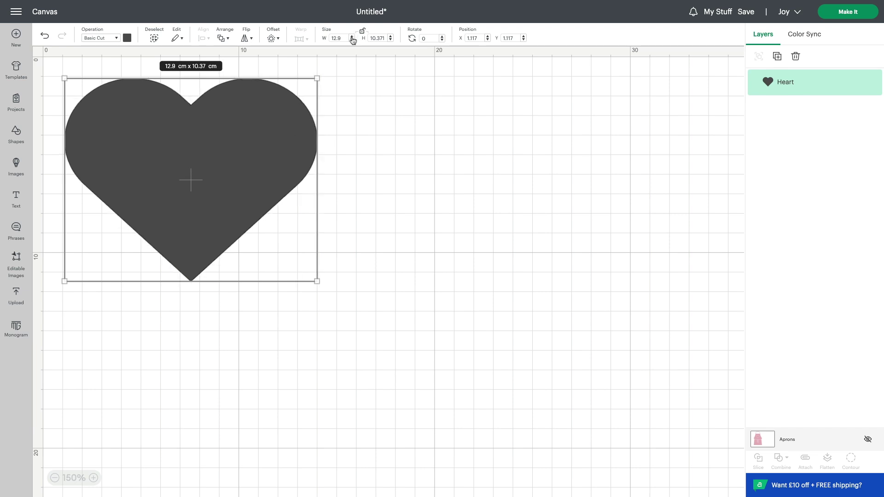
left_click(352, 37)
left_click(352, 37)
left_click(352, 36)
left_click(352, 37)
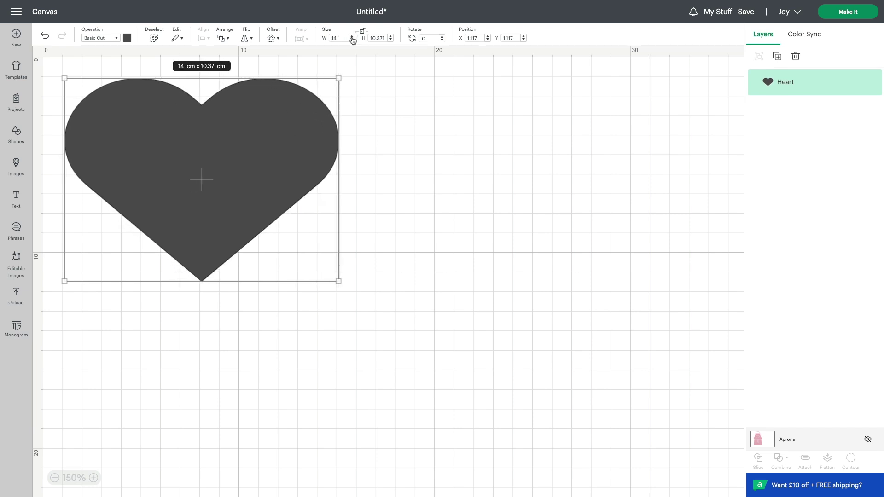
left_click(352, 36)
left_click(352, 36)
left_click(352, 37)
left_click(352, 36)
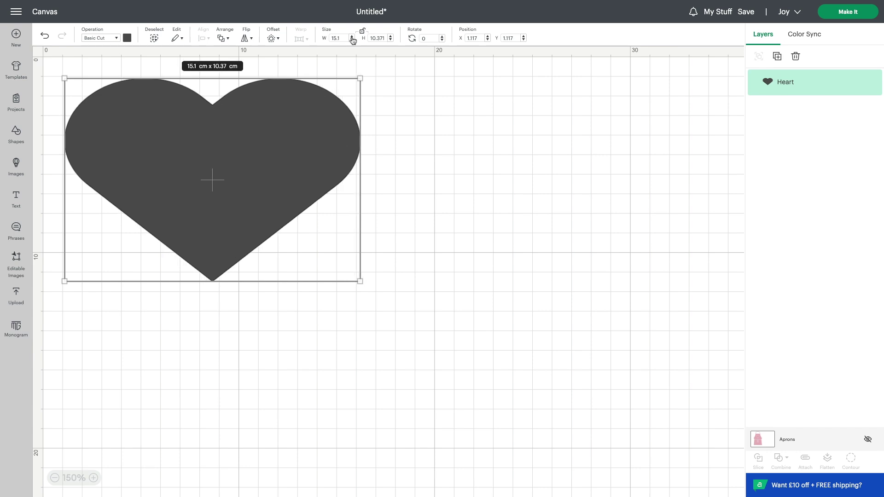
left_click(352, 37)
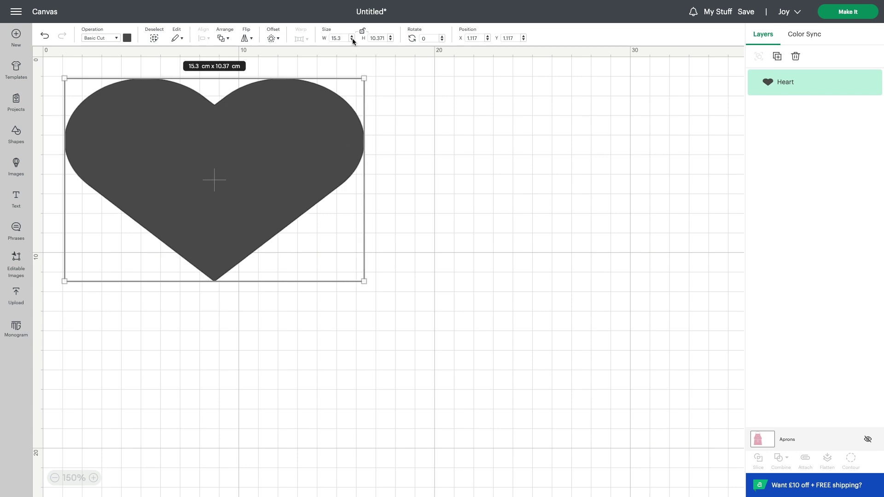
Step: Narrow the heart's width to about 14.4 cm
left_click(352, 40)
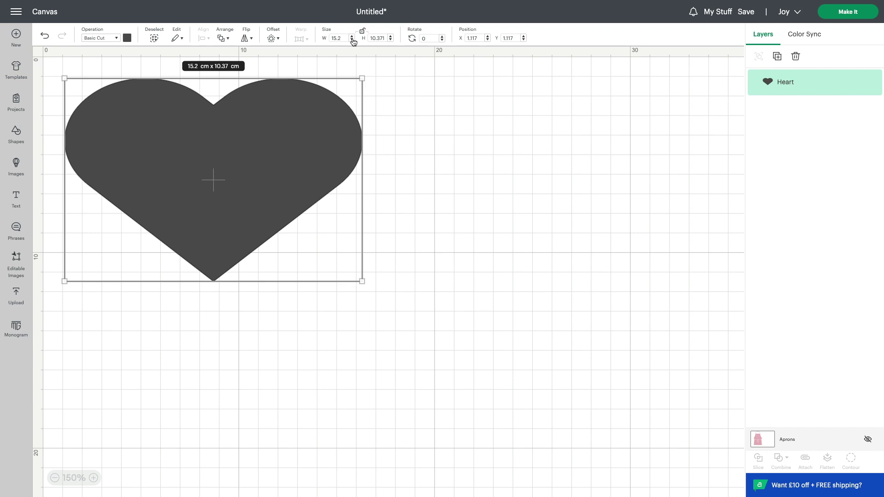
left_click(352, 40)
left_click(352, 40)
left_click(352, 40)
left_click(352, 40)
left_click(352, 40)
left_click(352, 40)
left_click(352, 40)
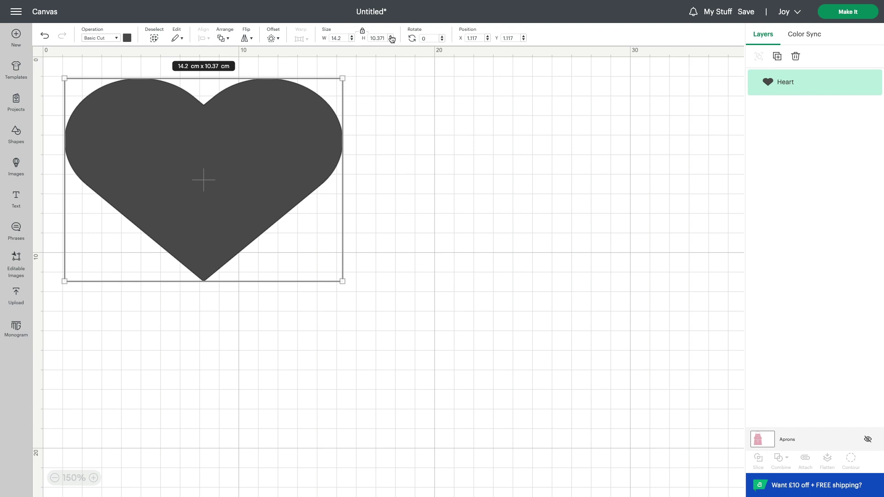
Step: Resize the heart proportionally to 10.16 × 7.42 cm, then delete it
left_click_drag(391, 37, 391, 37)
left_click_drag(400, 323, 234, 234)
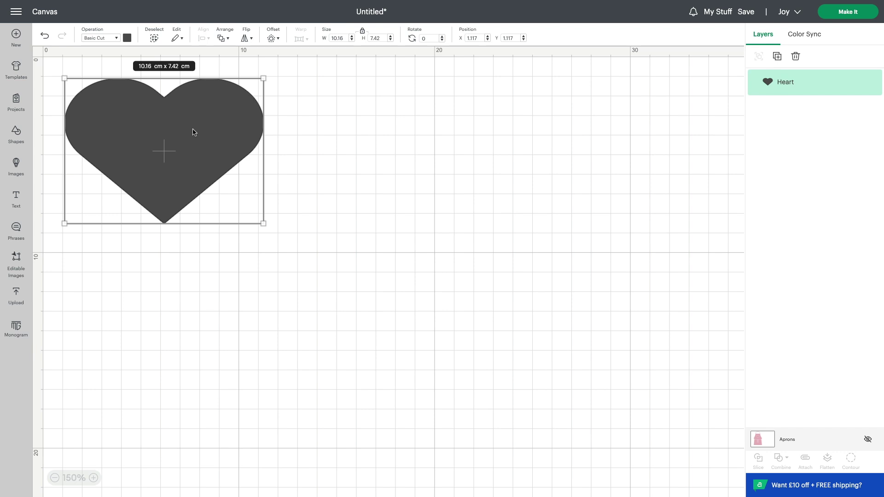
key("Delete")
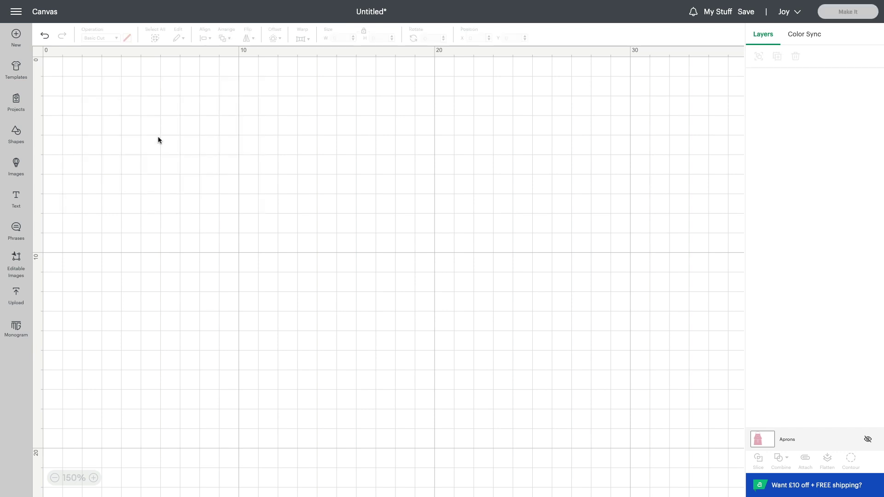
Step: Open the Free images category and pick the Happy Mother's Day banner
left_click(17, 168)
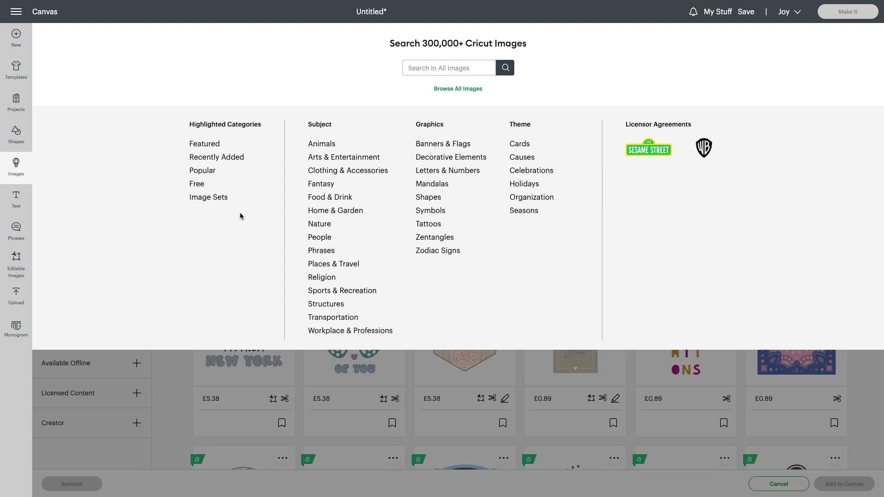
left_click(200, 189)
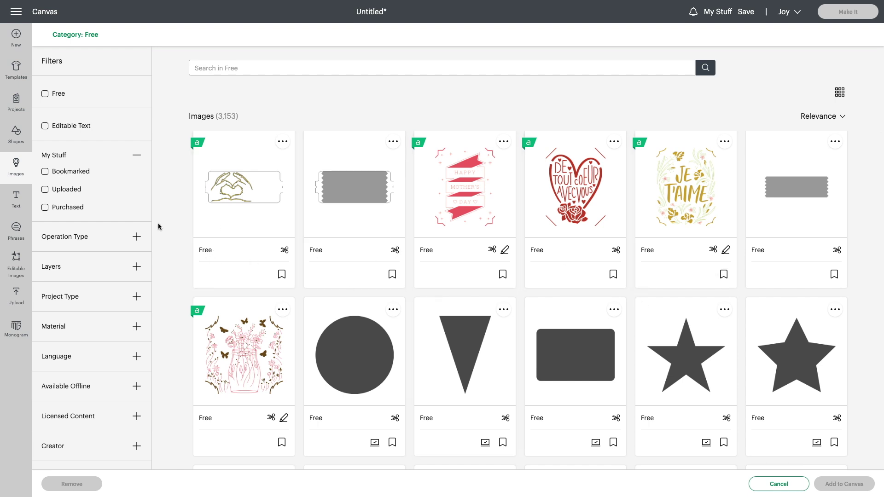
left_click(475, 196)
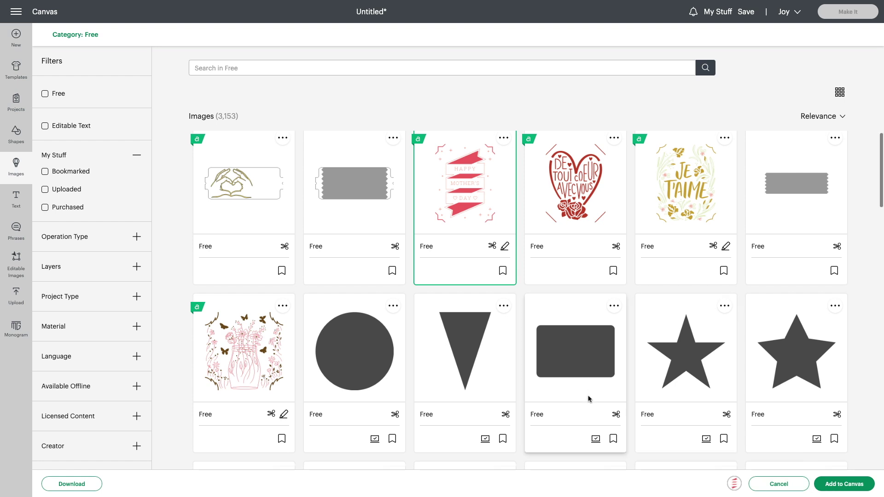
Step: Filter the free images by Language to English only
scroll(588, 397, "down", 5)
scroll(588, 401, "down", 6)
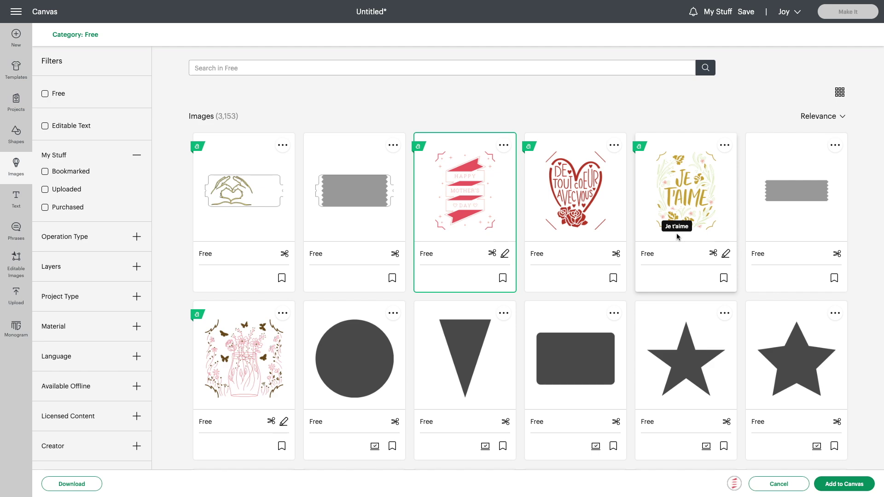
scroll(677, 236, "down", 8)
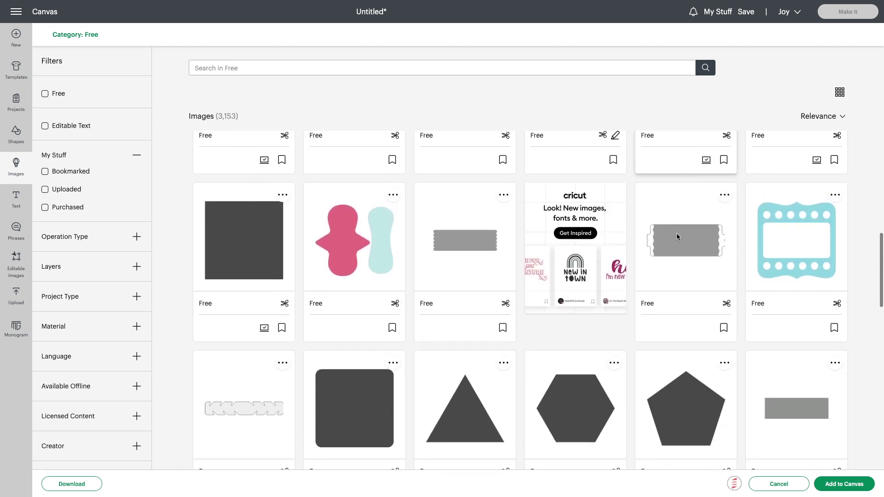
scroll(676, 236, "down", 10)
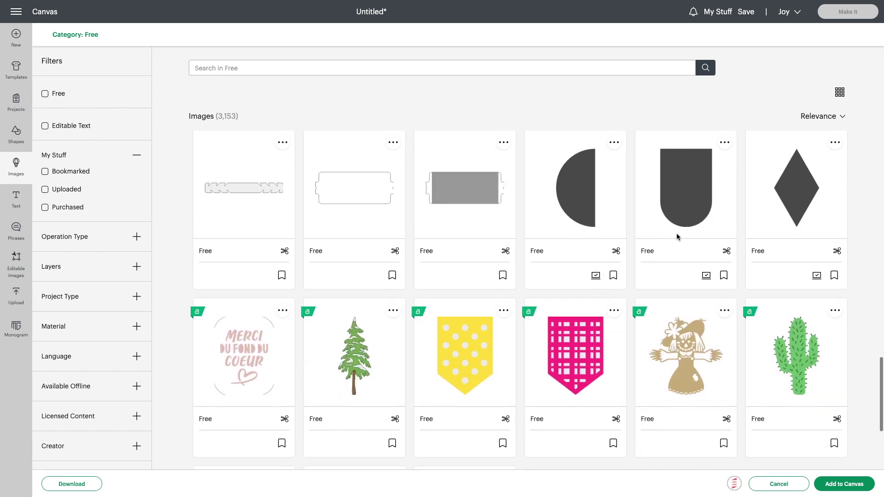
scroll(677, 236, "down", 3)
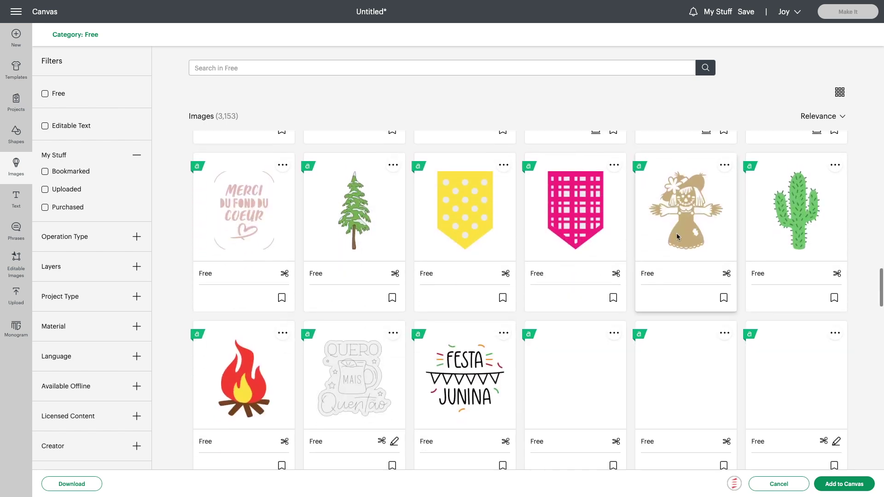
scroll(676, 233, "down", 12)
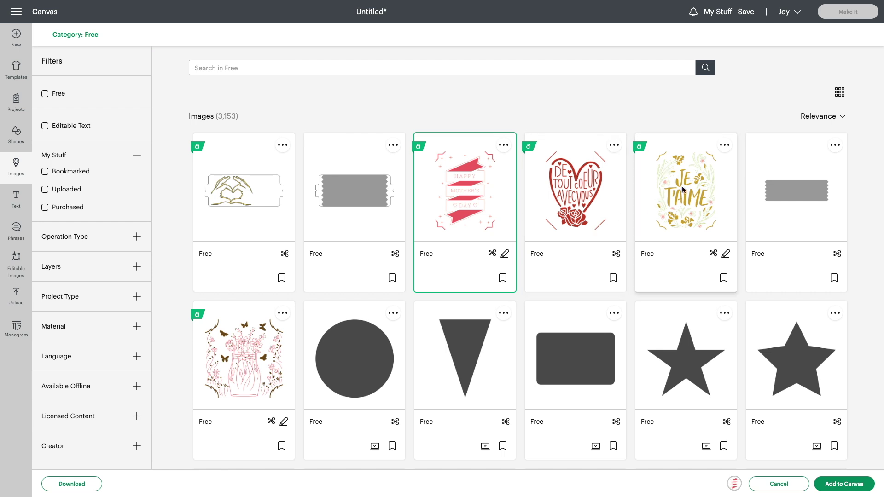
left_click(136, 357)
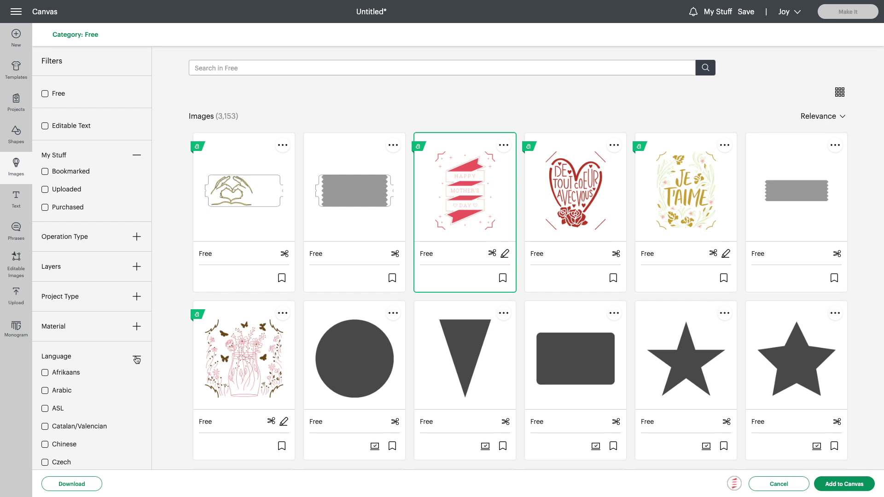
scroll(101, 398, "down", 3)
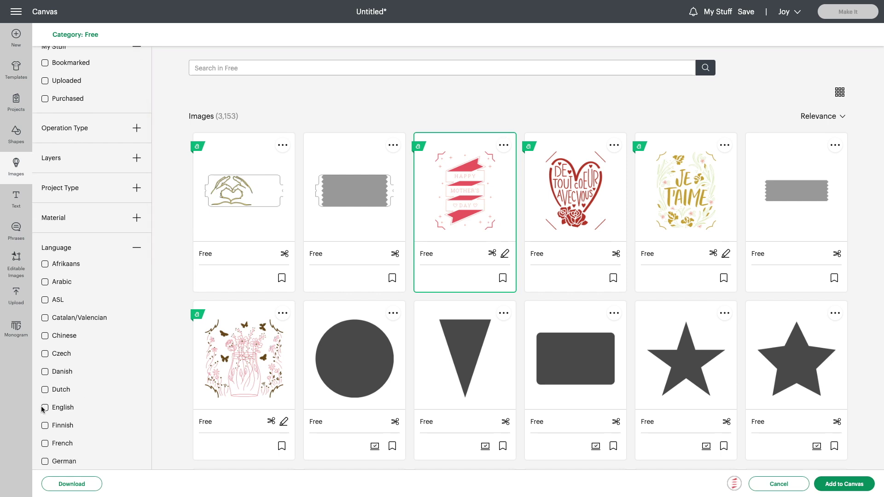
left_click(45, 408)
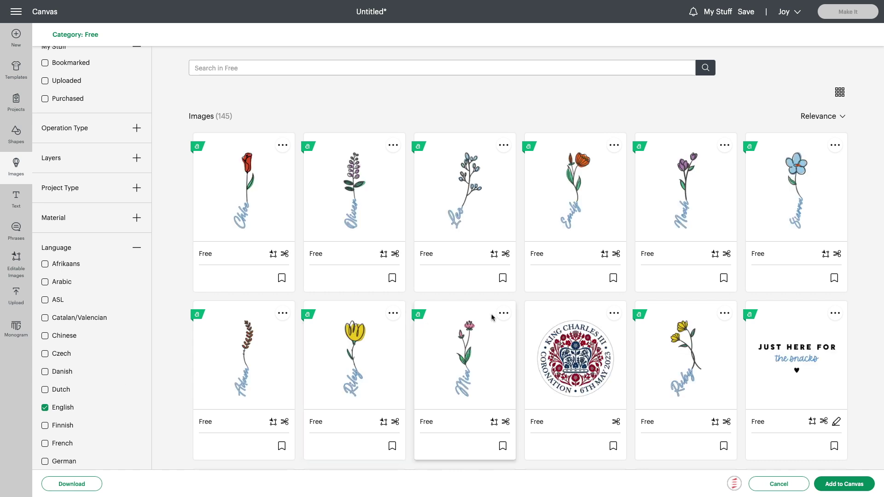
scroll(492, 301, "down", 3)
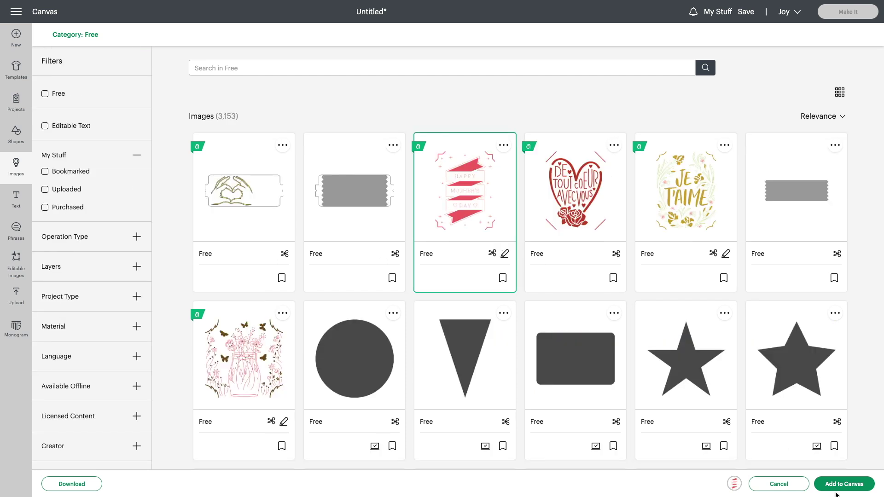
Step: Place the Mother's Day banner on the canvas, resize it, then delete it
left_click(844, 484)
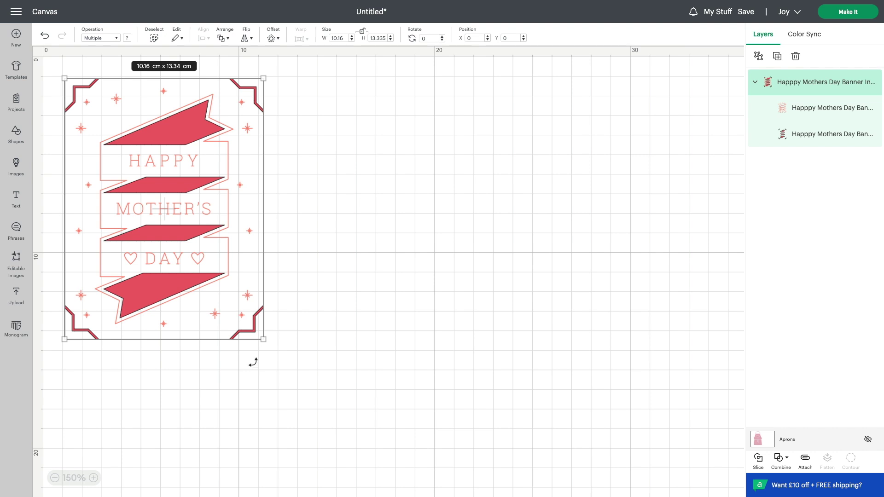
left_click_drag(262, 351, 176, 249)
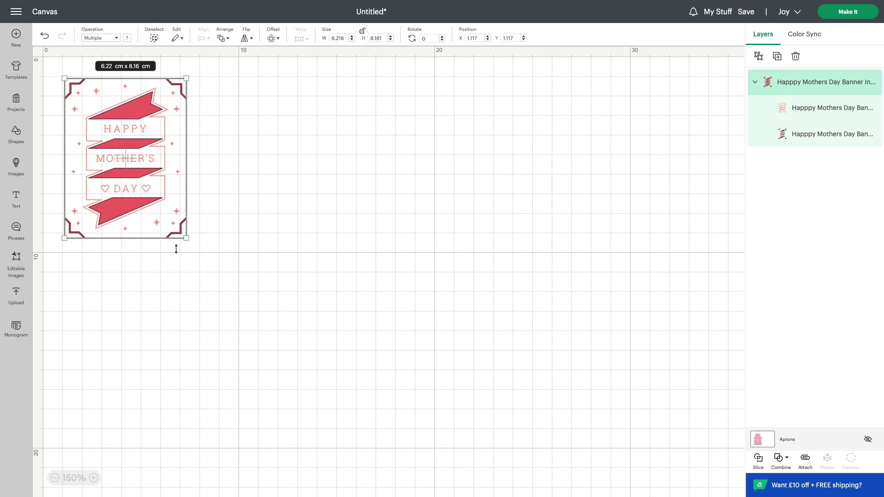
key("Delete")
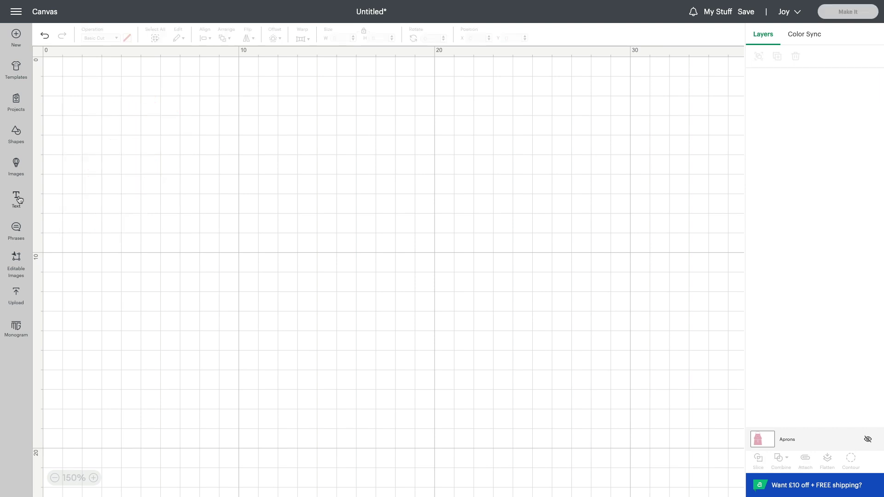
left_click(17, 197)
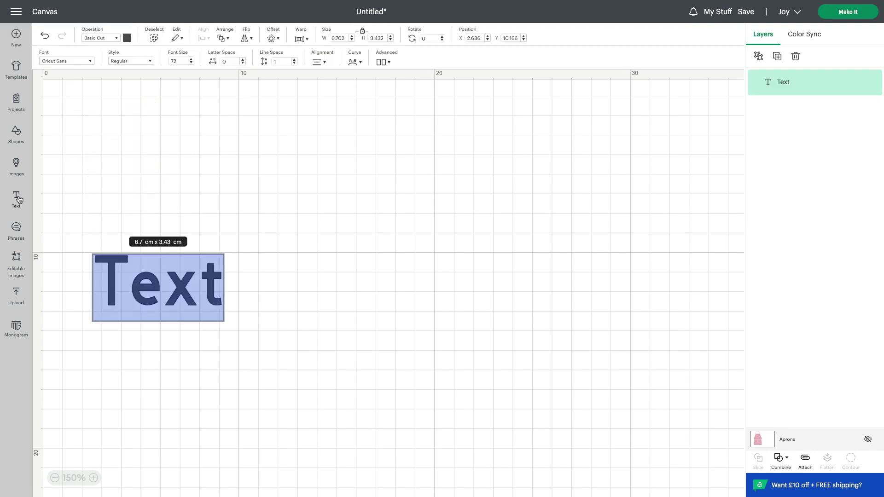
Step: Replace the placeholder text with 'Hello' in Cricut Sans 72 pt and select the word
left_click(219, 292)
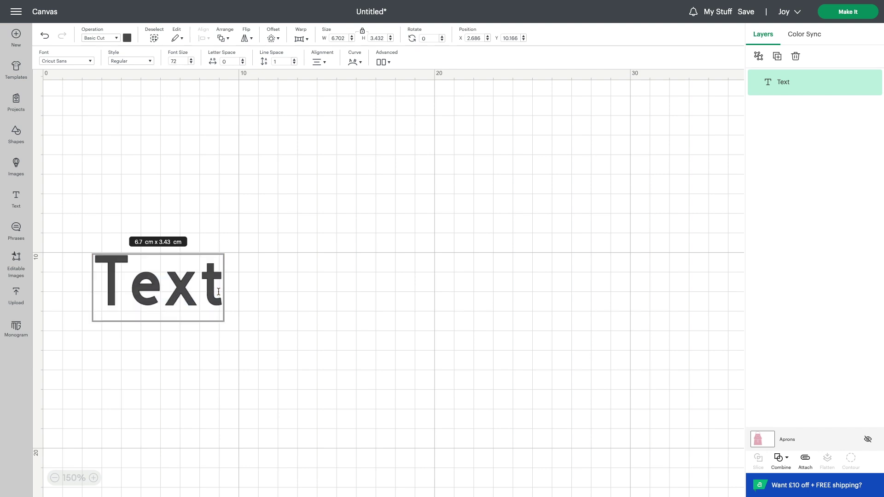
key("BackSpace")
key("BackSpace")
key("BackSpace")
key("BackSpace")
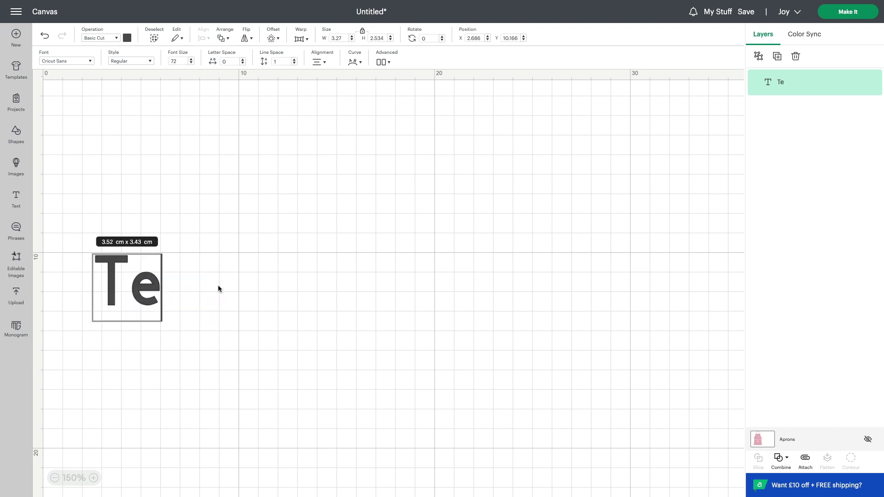
type("Hello")
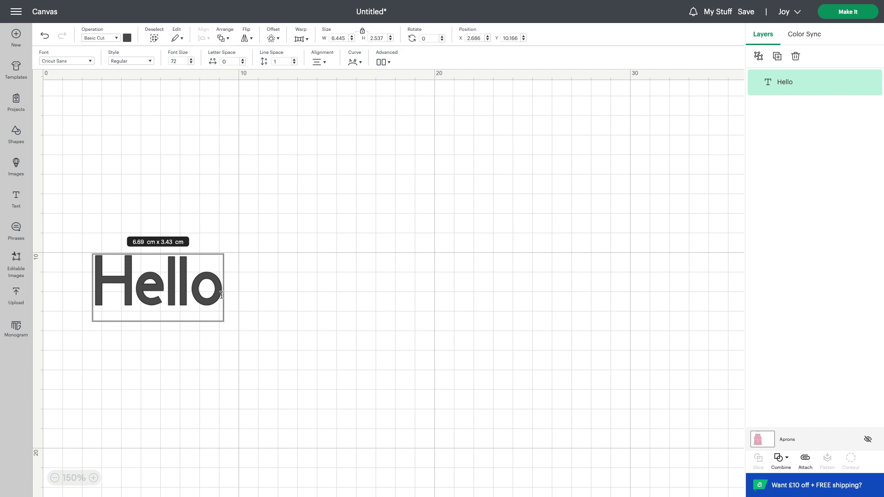
left_click_drag(222, 295, 87, 289)
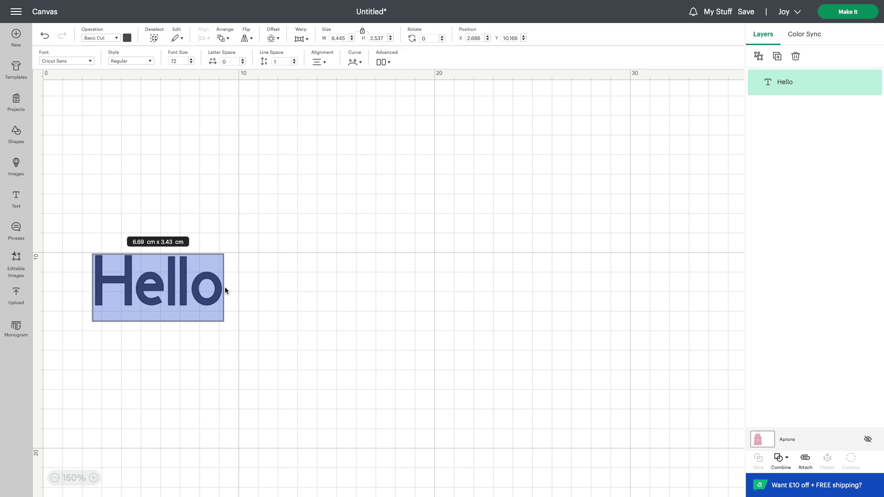
Step: Filter the Hello text's font list to show only the 105 free fonts
left_click(90, 62)
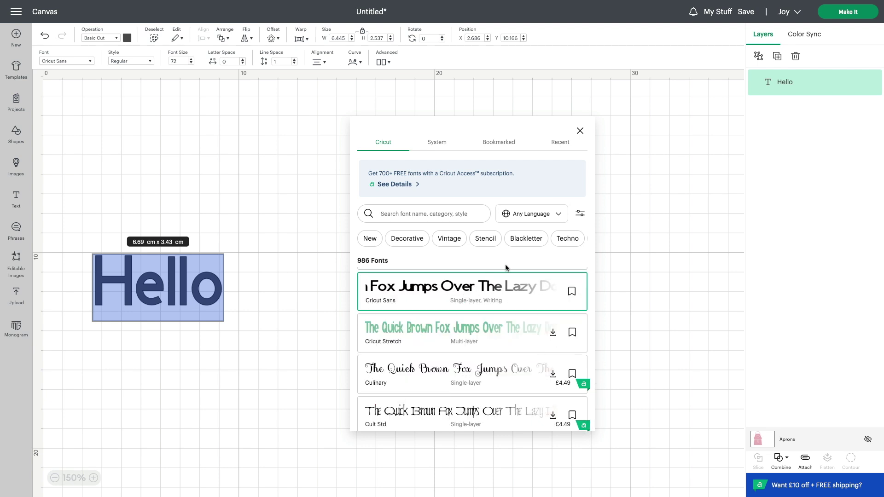
left_click(581, 240)
left_click(581, 240)
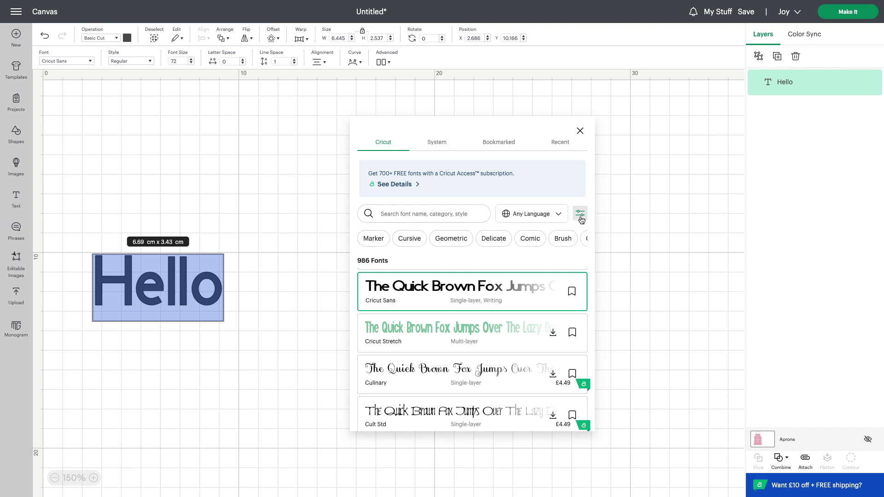
left_click(581, 215)
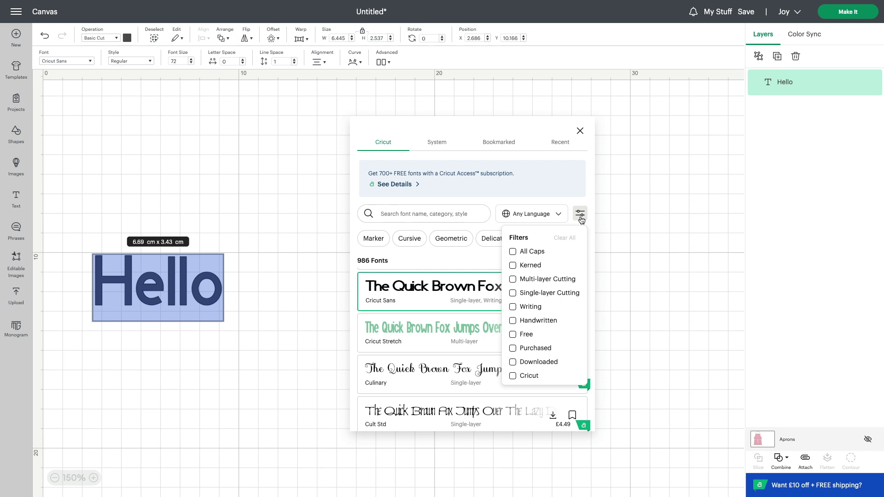
left_click(514, 336)
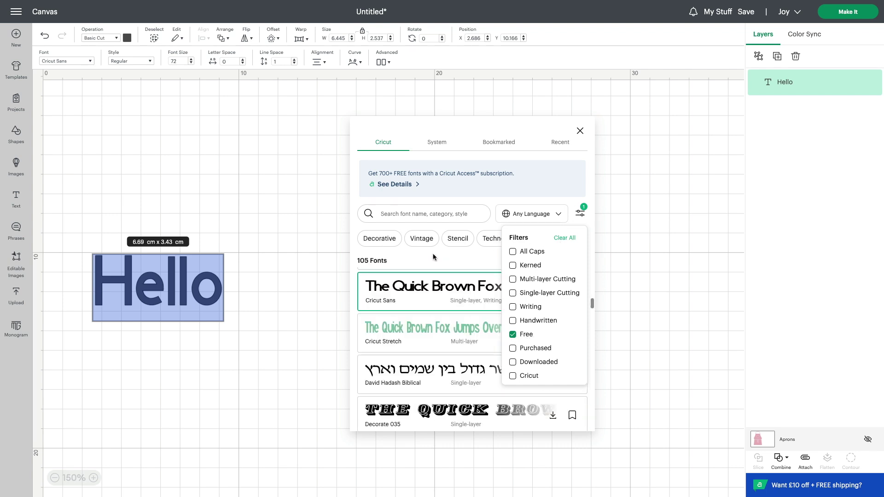
left_click(503, 255)
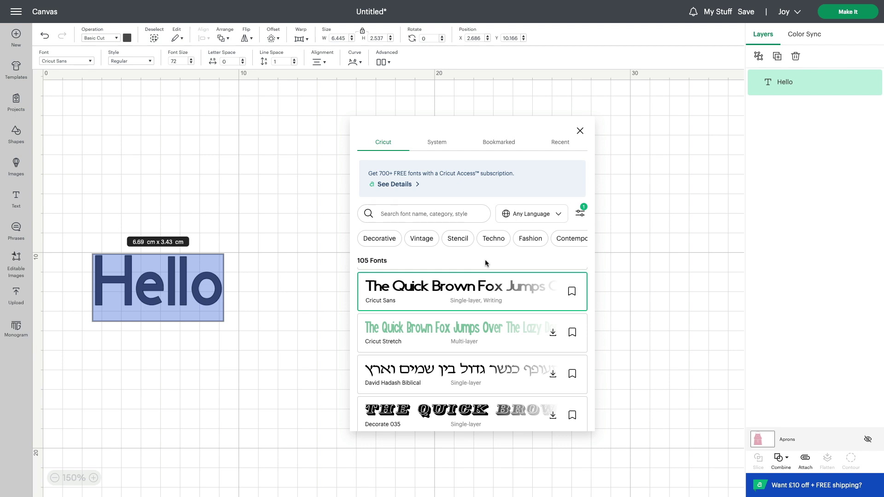
left_click(16, 230)
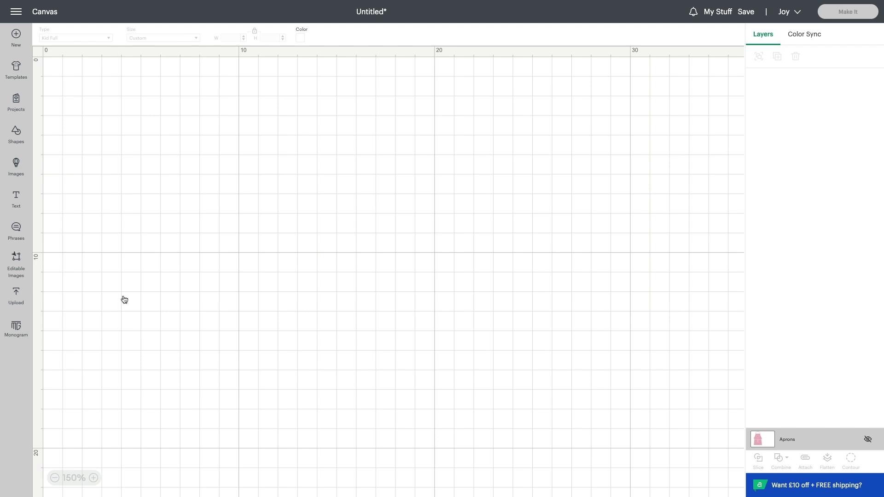
Step: Add the uploaded Stob0670 - Butterfly image from Recent Uploads to the canvas
left_click(16, 296)
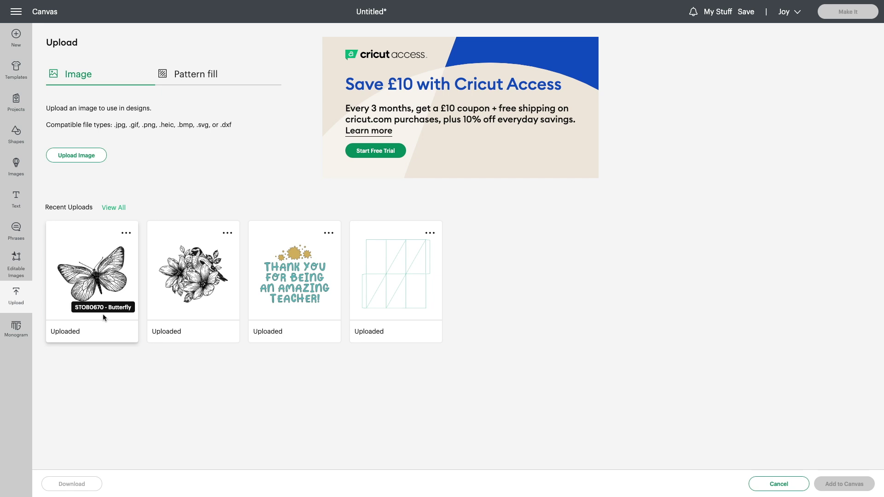
left_click(103, 279)
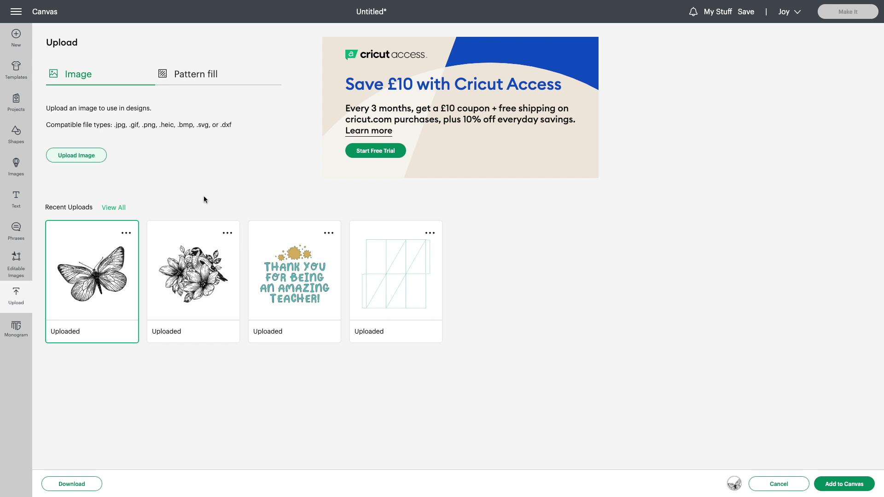
left_click(841, 485)
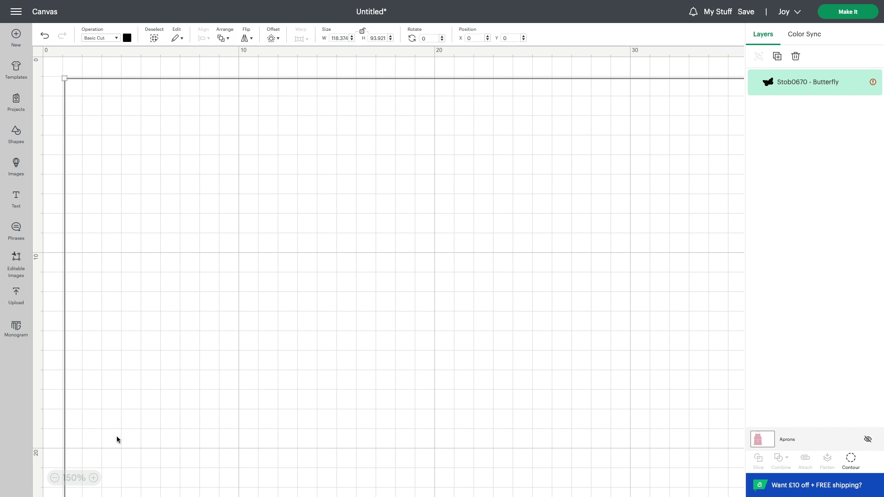
Step: Resize the butterfly to roughly 23.4 × 18.6 cm near the top-left, then zoom back to 125%
left_click(55, 478)
left_click(55, 479)
left_click(54, 479)
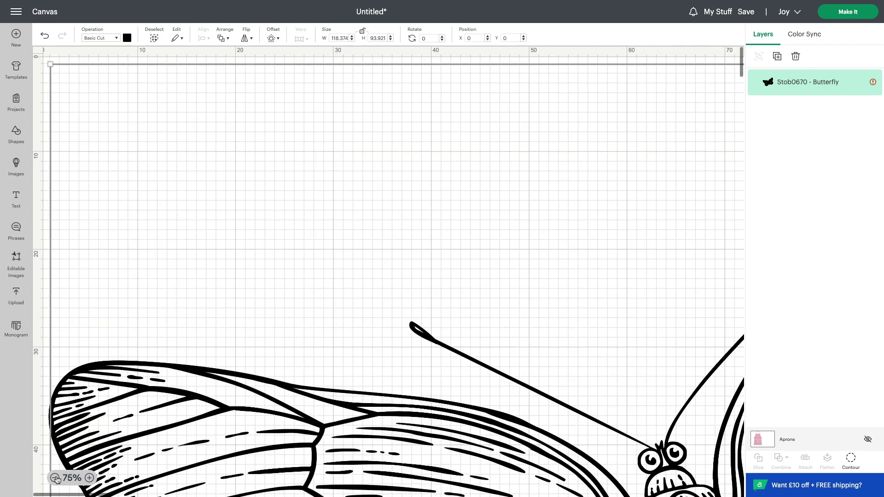
left_click(55, 479)
left_click(54, 479)
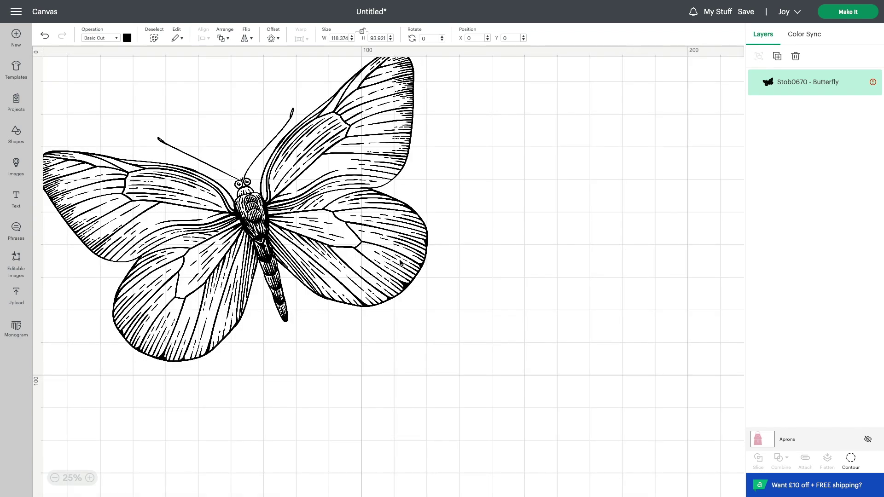
left_click(401, 263)
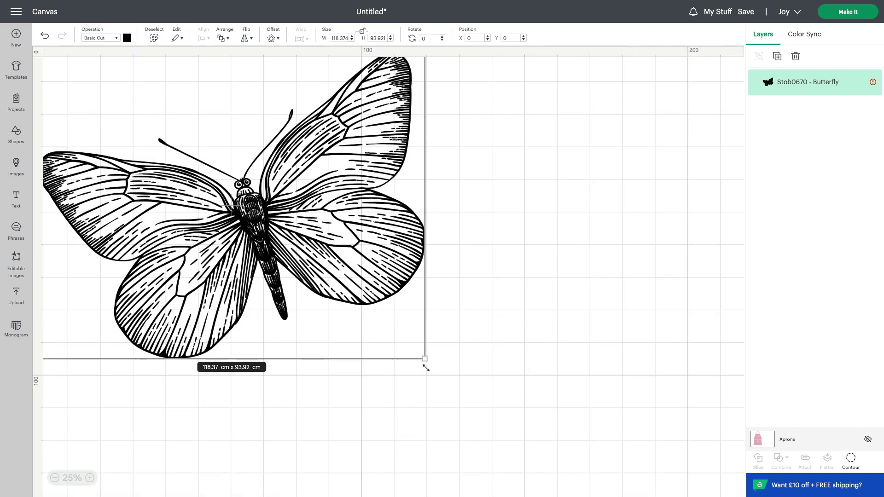
left_click_drag(426, 368, 115, 112)
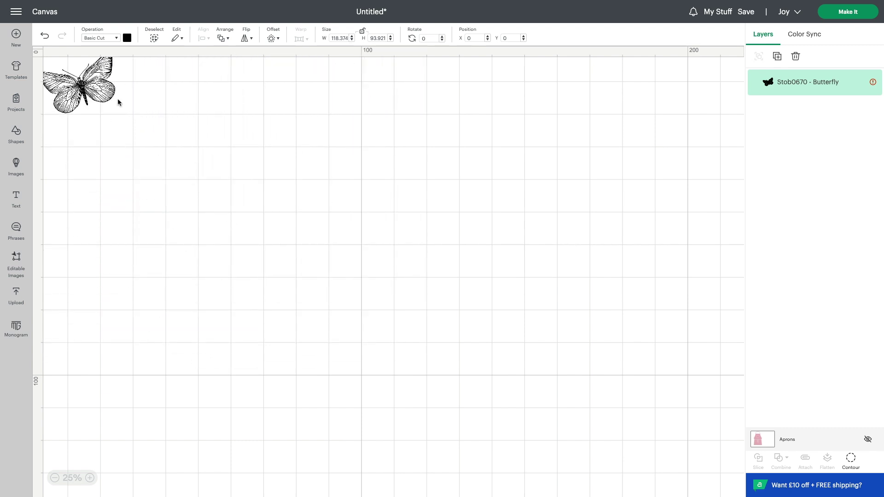
left_click(90, 478)
left_click(90, 478)
left_click(93, 478)
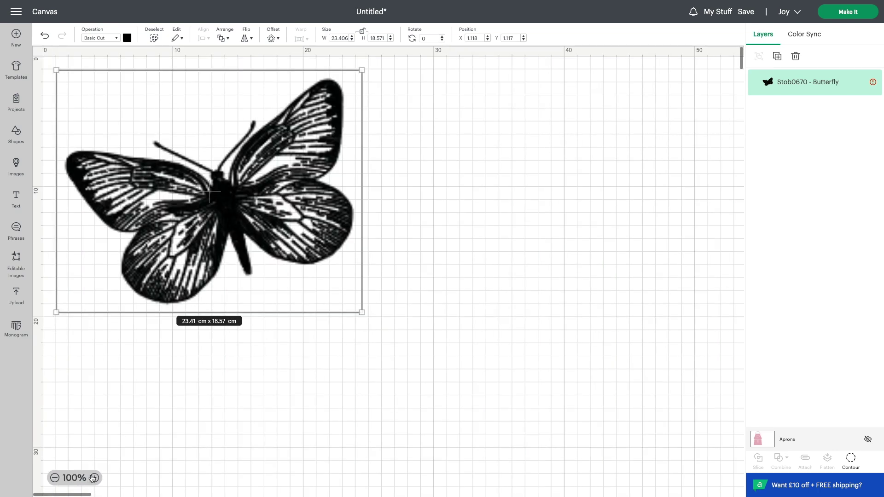
left_click(94, 478)
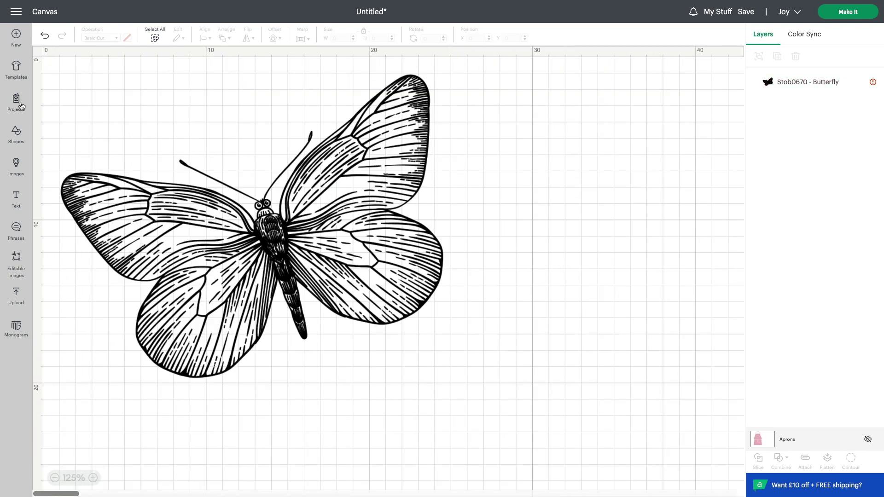
left_click(240, 272)
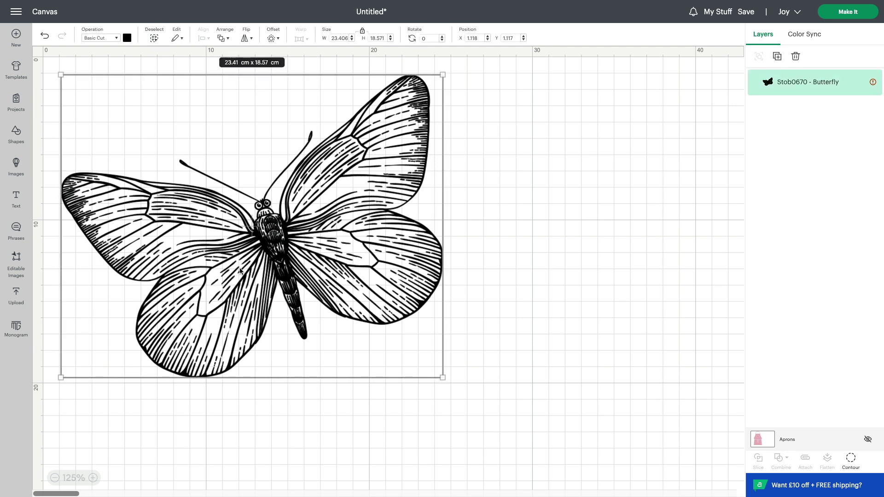
Step: Change the butterfly's operation from cut to Pen under Draw
left_click(117, 40)
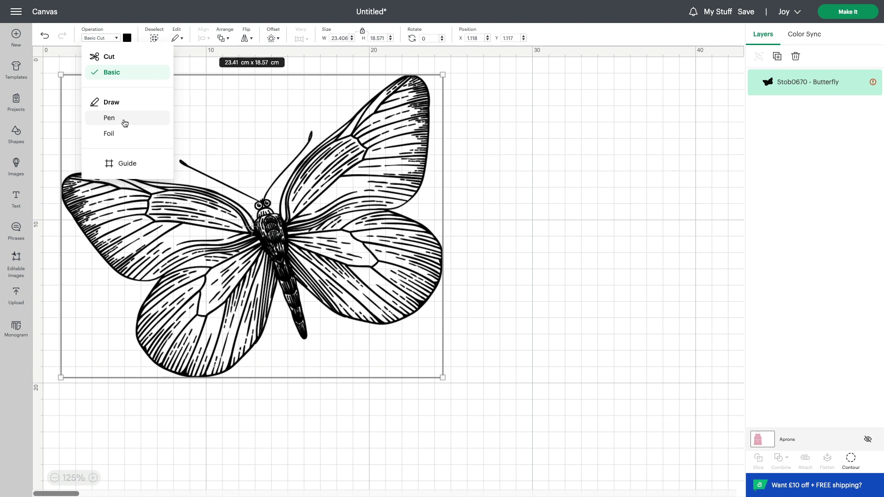
left_click(125, 123)
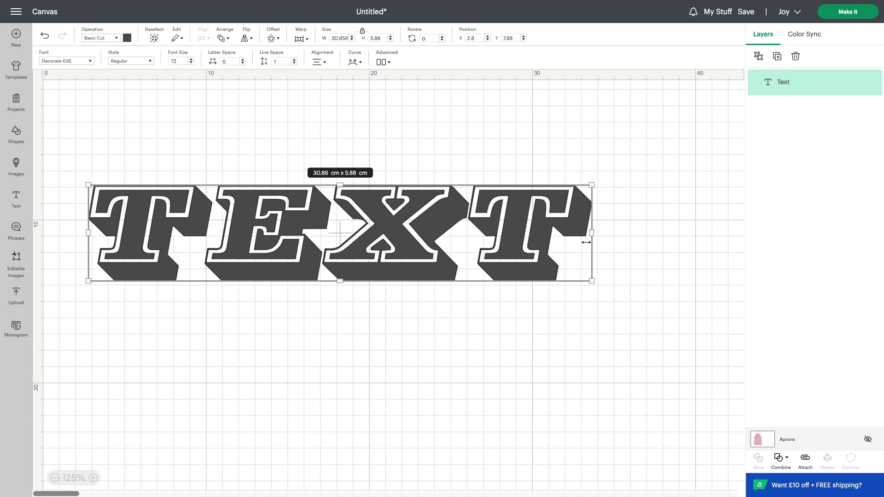
Step: Give the TEXT placeholder a Favorite Fonts Collection font and enlarge it to about 27 × 10 cm
left_click_drag(586, 242, 119, 89)
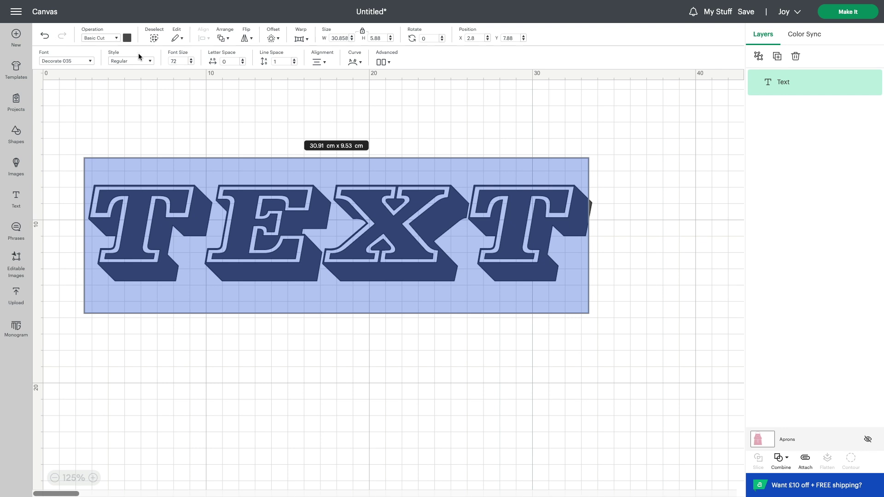
left_click(91, 60)
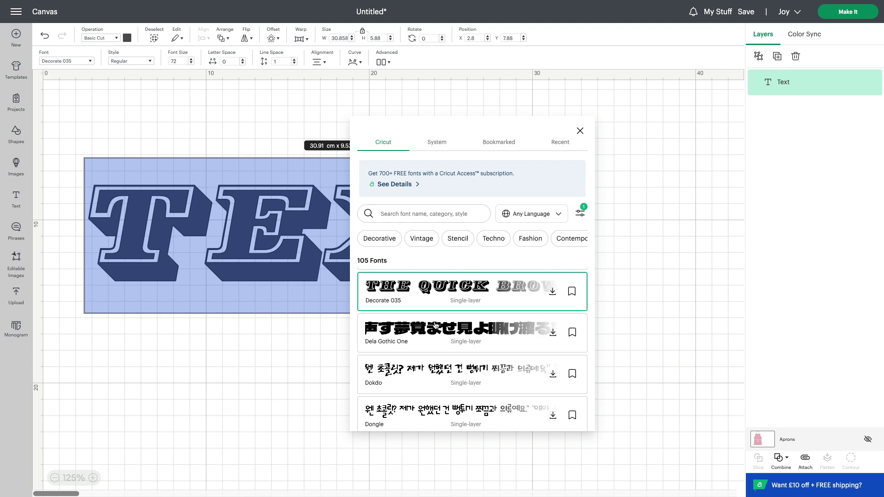
scroll(436, 325, "down", 4)
left_click(443, 318)
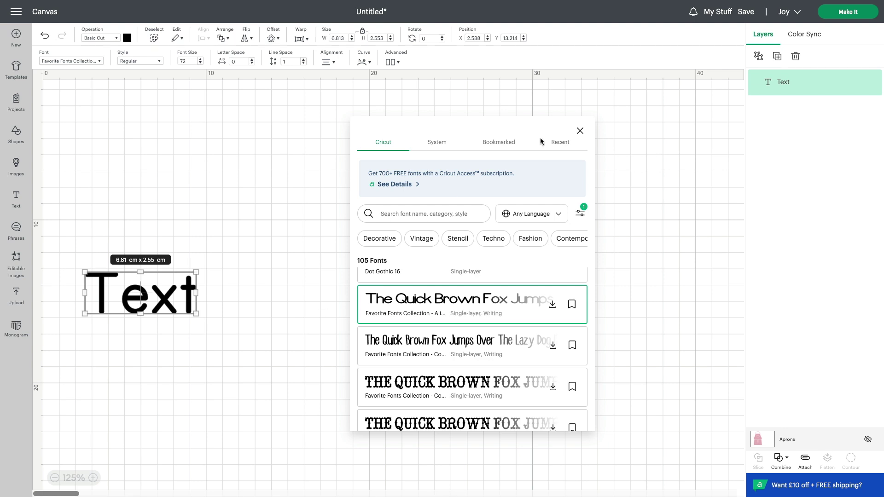
left_click(580, 131)
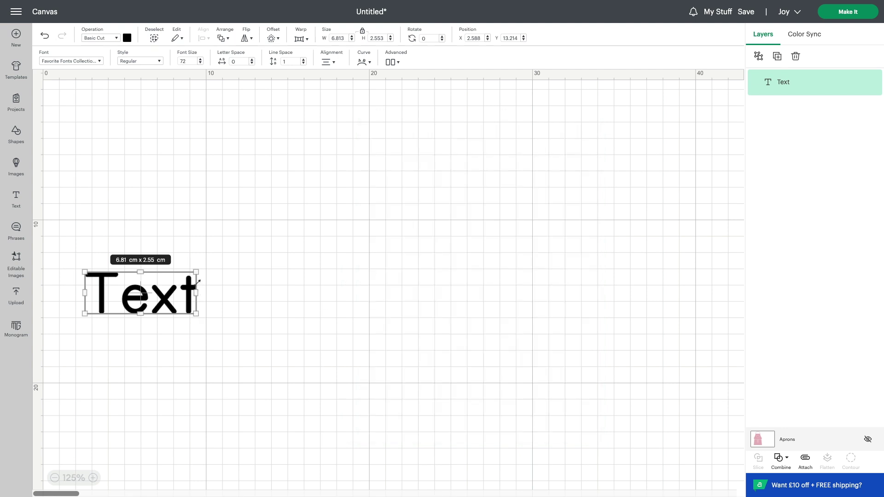
left_click_drag(198, 276, 346, 169)
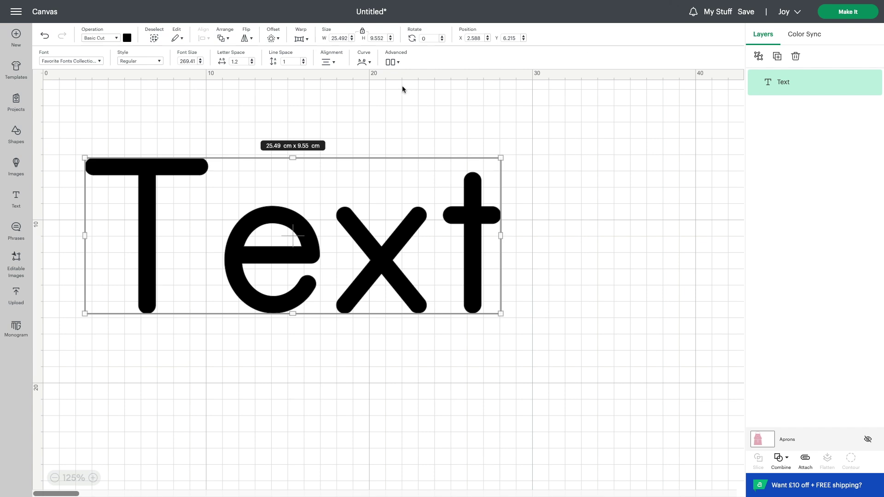
Step: Replace the placeholder wording with 'Hello'
double_click(479, 237)
left_click(484, 242)
left_click_drag(485, 242, 96, 249)
type("Hello")
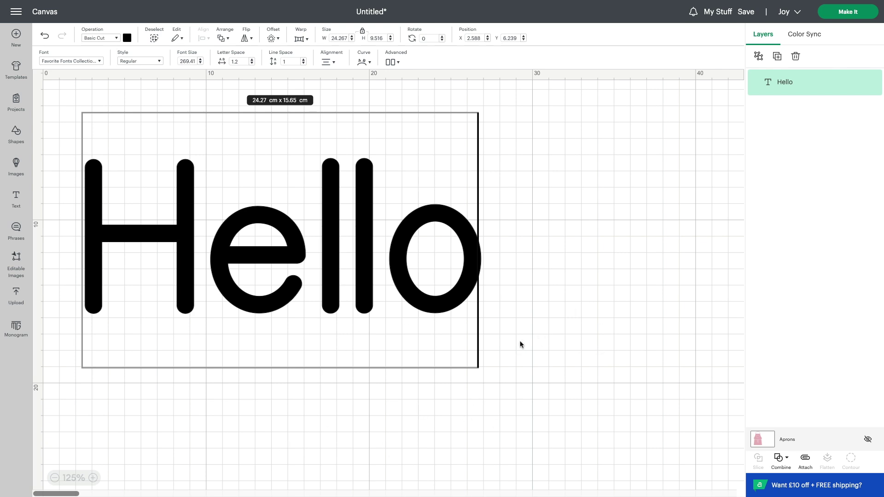
left_click(528, 324)
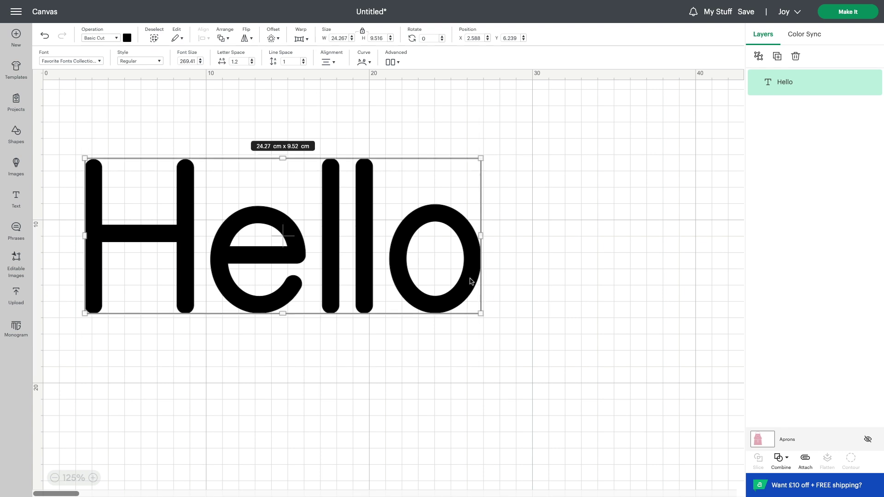
Step: Shrink Hello to about 18.8 × 7.4 cm, move it up, and place a duplicate below
left_click_drag(481, 324, 392, 289)
left_click_drag(329, 229, 339, 175)
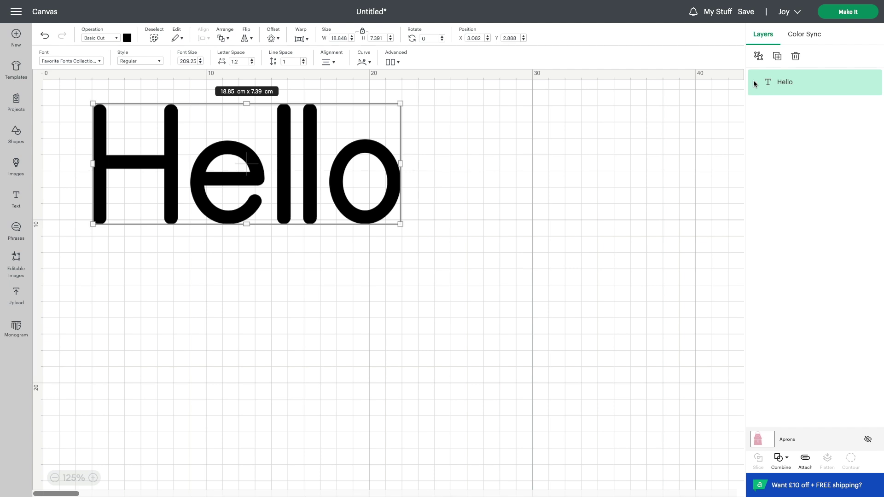
left_click(779, 60)
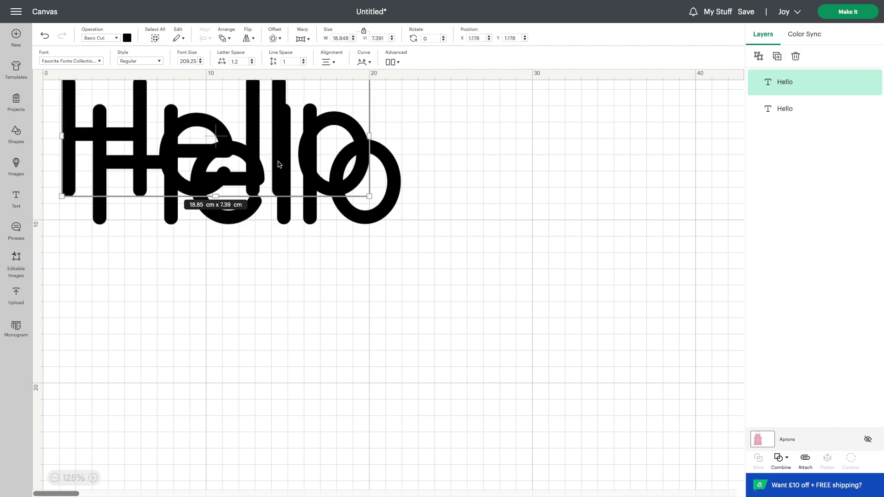
left_click_drag(298, 166, 306, 340)
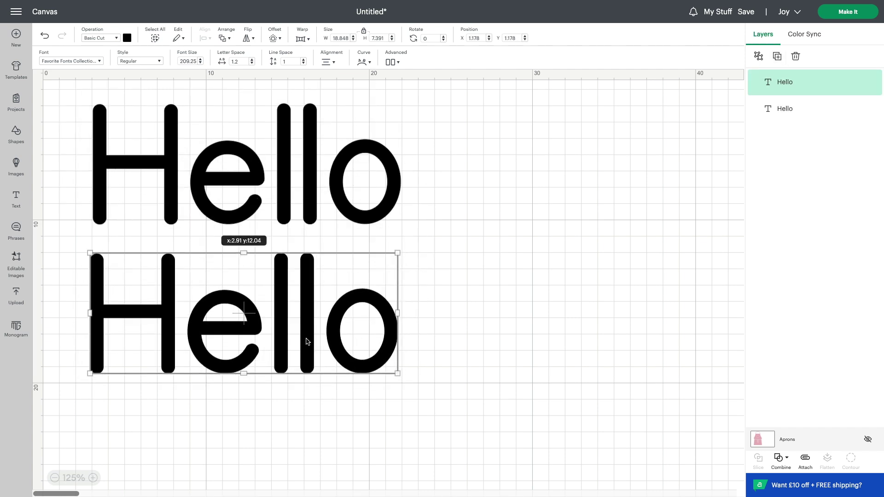
left_click(411, 299)
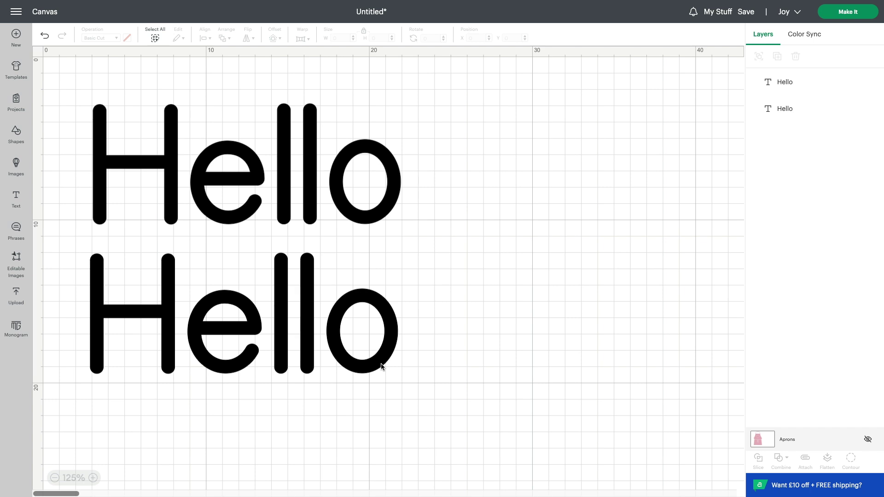
Step: Preview a 0.494 cm offset with rounded corners around the lower Hello
left_click(341, 308)
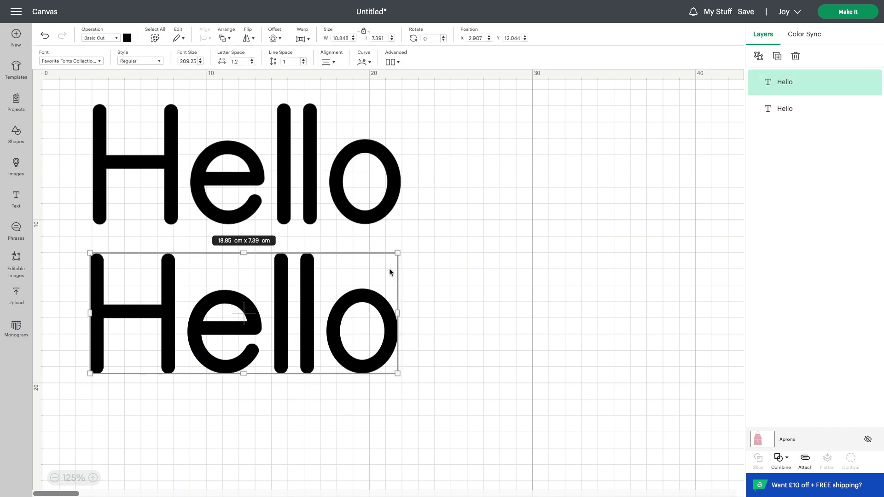
left_click(281, 41)
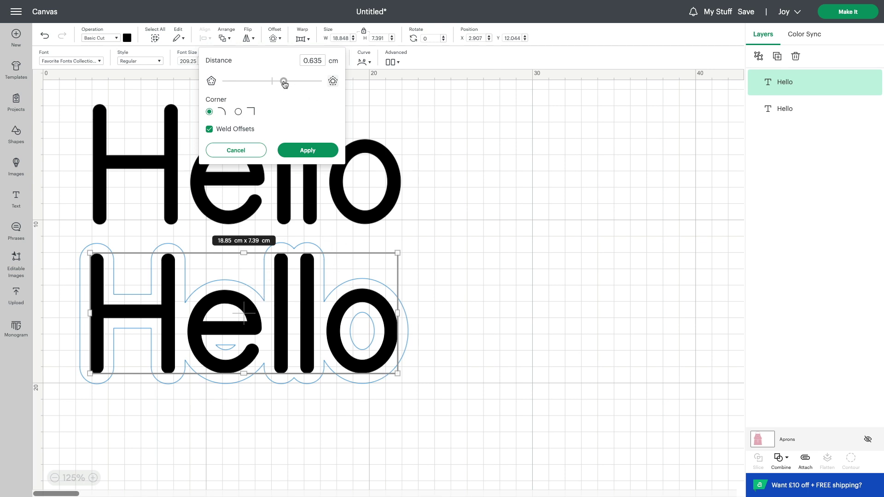
mouse_move(285, 84)
left_mouse_down()
mouse_move(312, 83)
mouse_move(253, 83)
mouse_move(279, 84)
left_mouse_up()
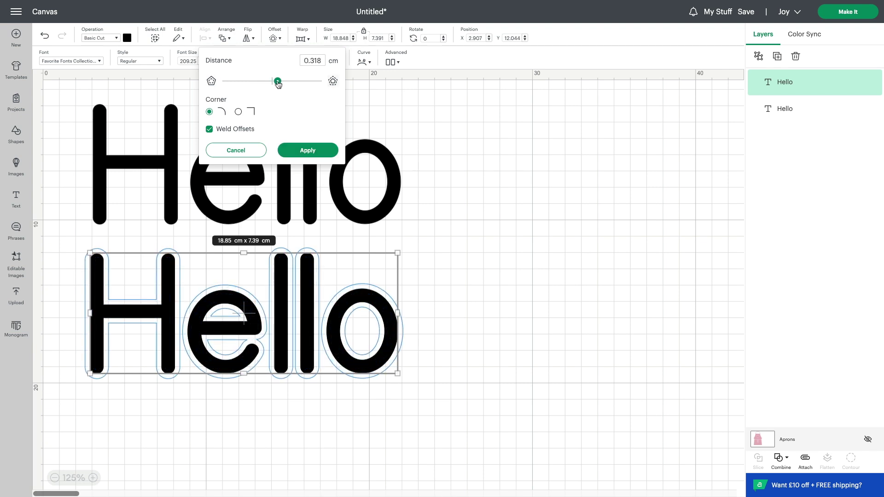
left_click_drag(278, 84, 280, 85)
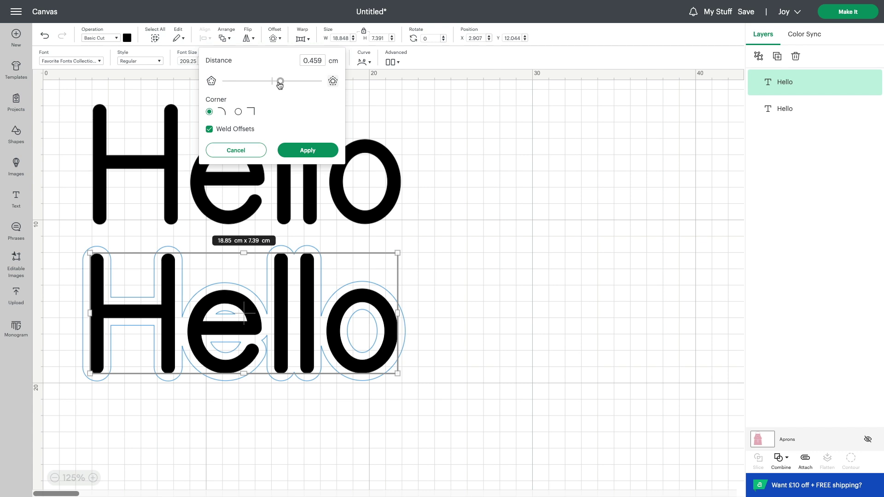
left_click(254, 112)
left_click(221, 115)
left_click_drag(283, 84, 278, 85)
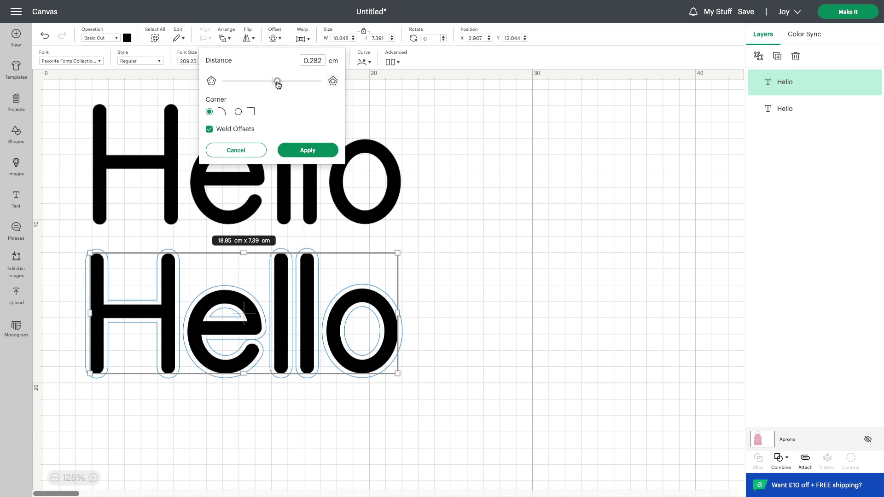
left_click_drag(278, 84, 282, 85)
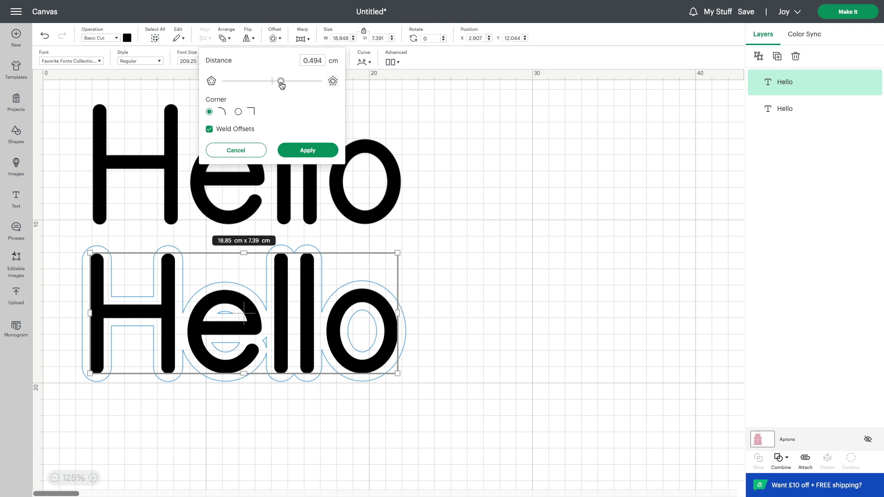
Step: Apply the offset as a grey shape and delete the lower Hello text copy
left_click(303, 152)
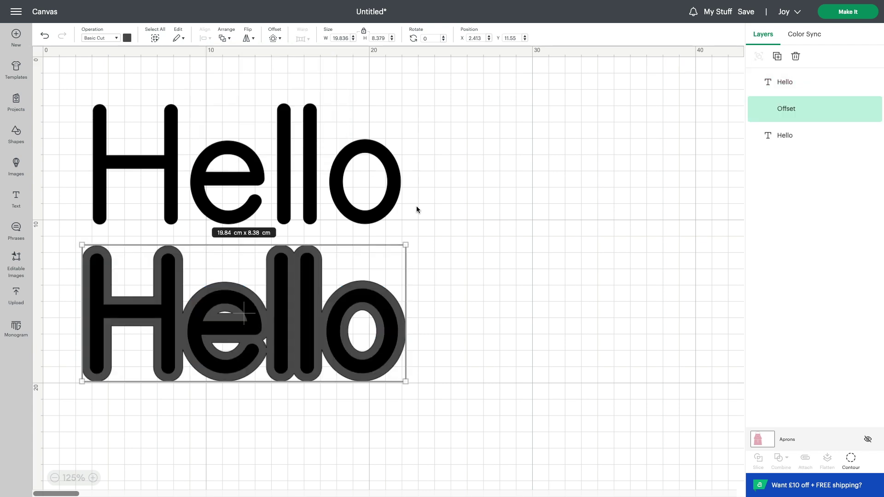
left_click(463, 275)
left_click(339, 306)
left_click_drag(339, 306, 705, 205)
key("Delete")
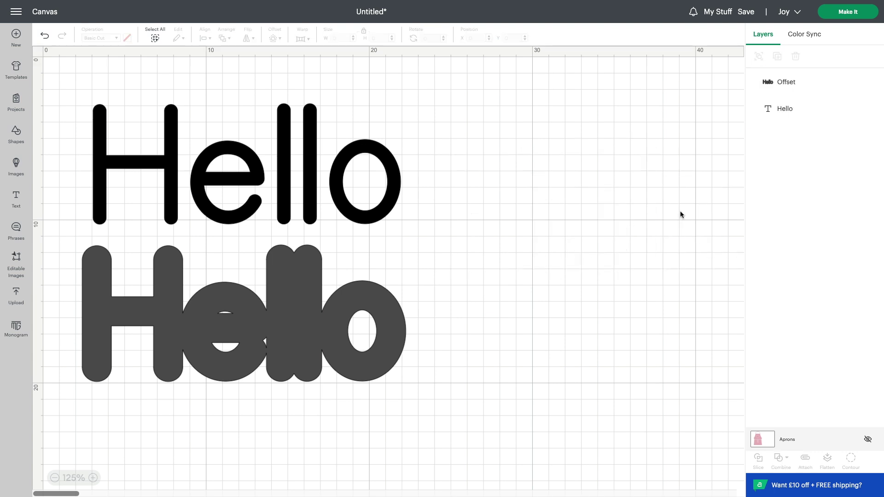
Step: Move the black Hello down onto the grey offset shape
left_click(297, 322)
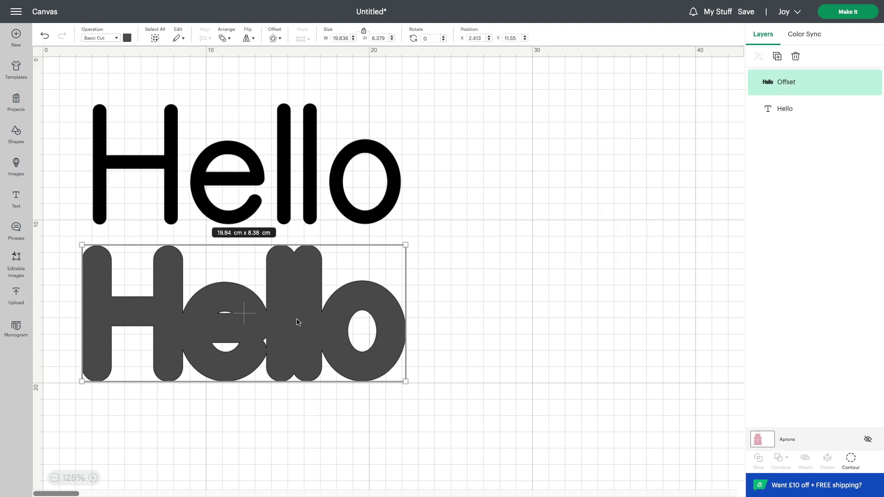
left_click(288, 166)
left_click_drag(289, 165, 284, 316)
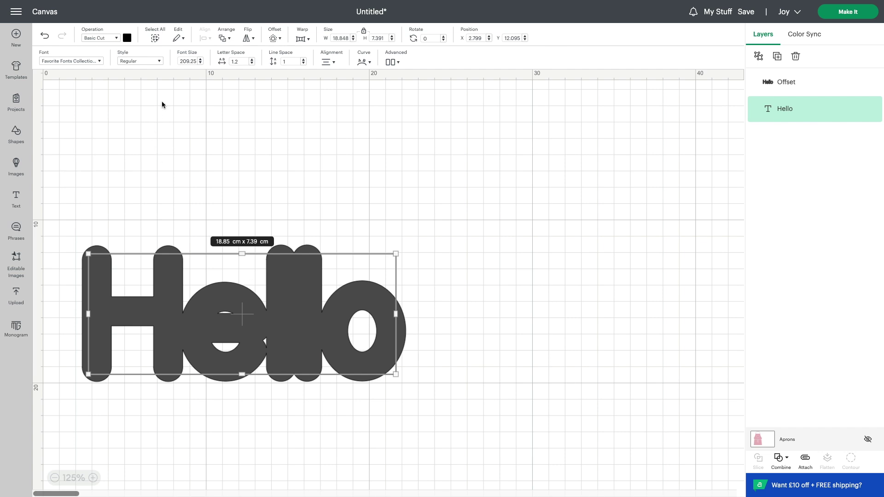
Step: Bring the black Hello to the front and move it back near the canvas top, above the offset
left_click(228, 40)
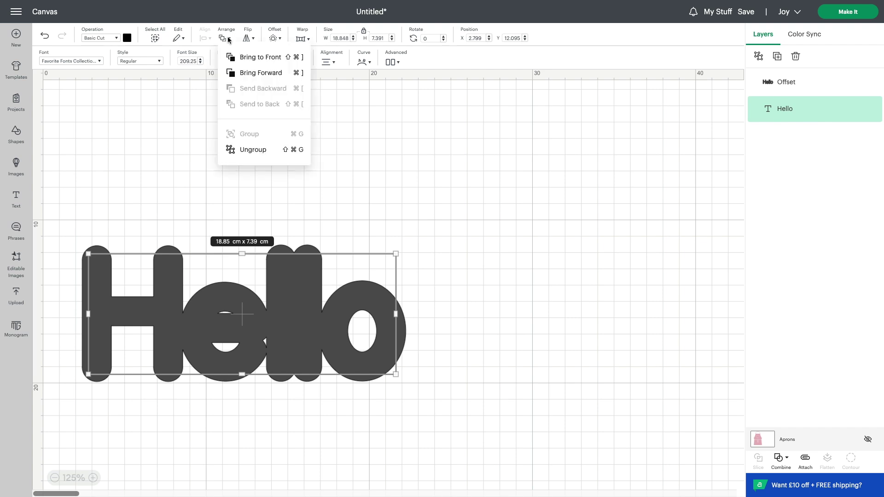
left_click(238, 59)
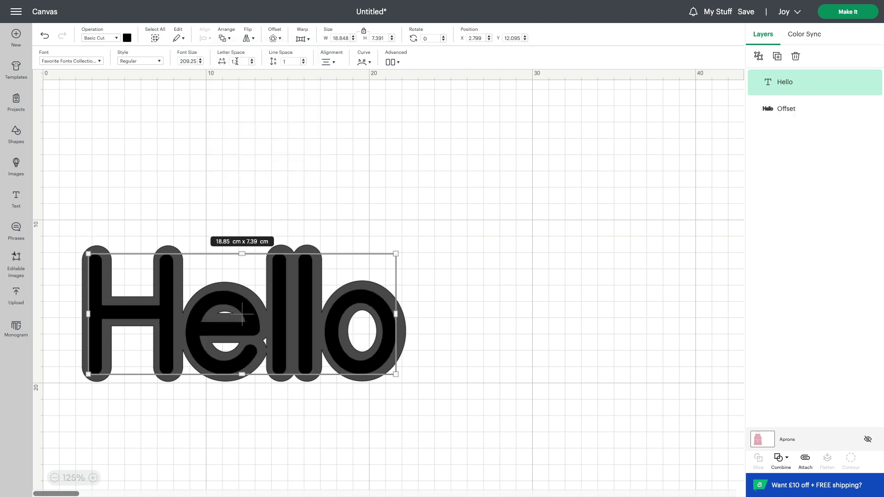
left_click(499, 308)
left_click(315, 321)
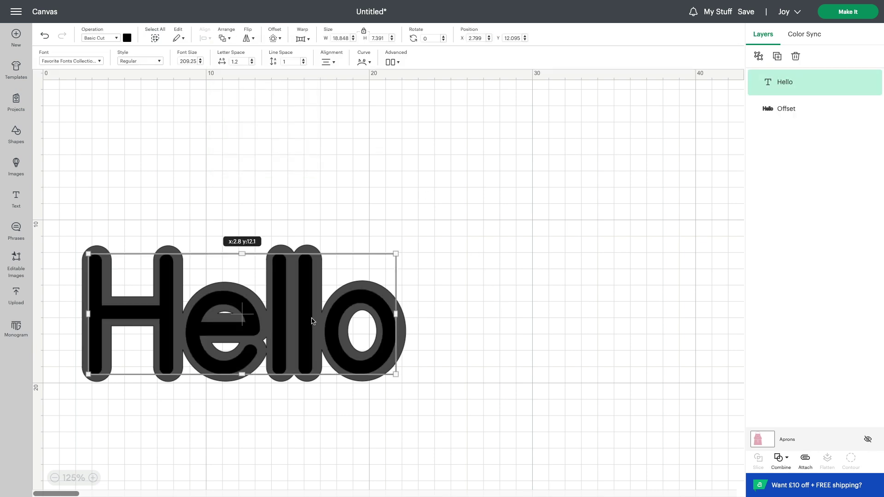
left_click_drag(312, 321, 313, 320)
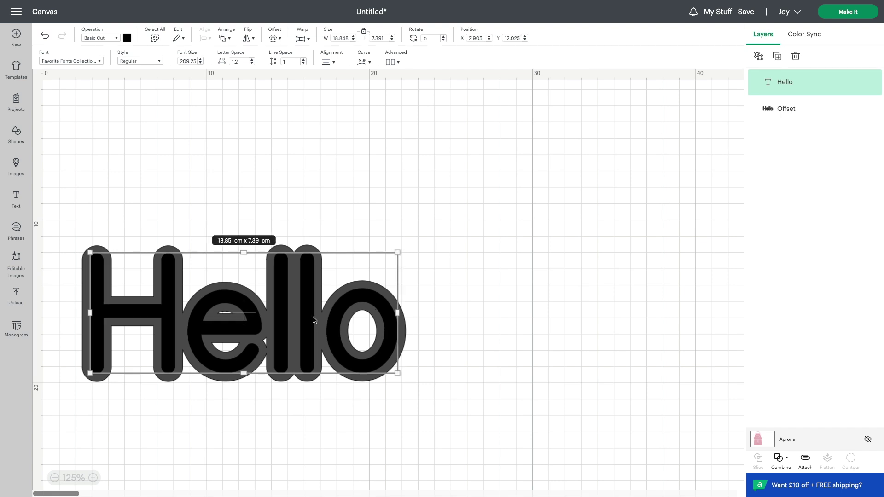
left_click_drag(313, 320, 305, 163)
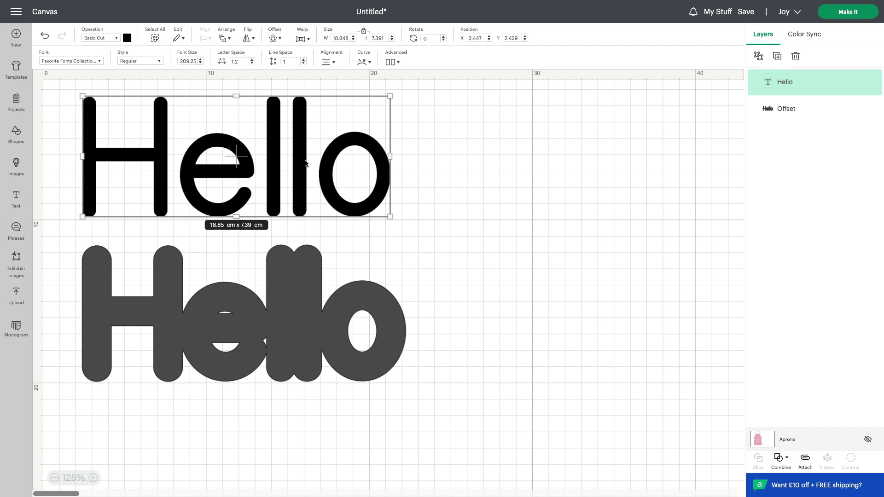
left_click(159, 61)
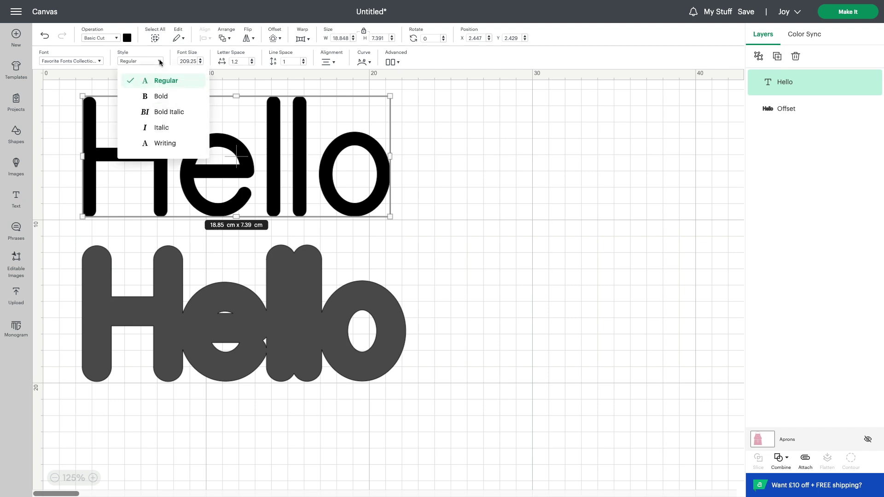
left_click(160, 62)
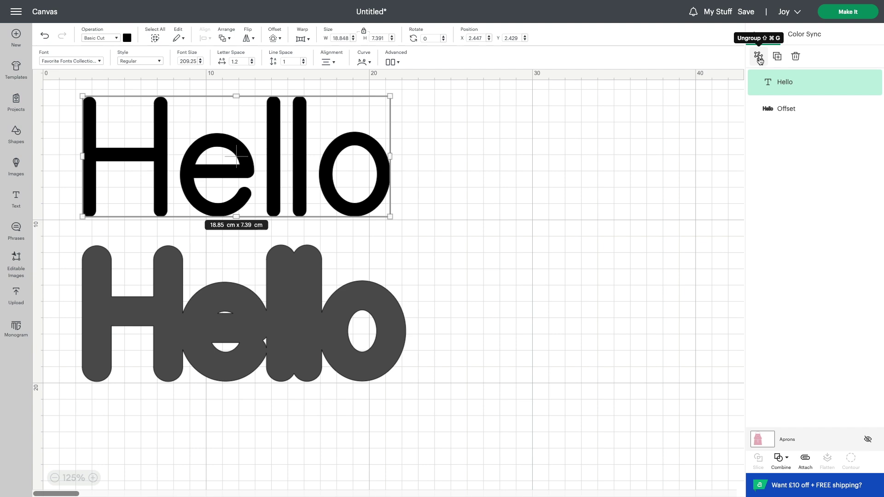
Step: Split Hello into letters and stagger them, lowering o and e and raising the second l
left_click(760, 60)
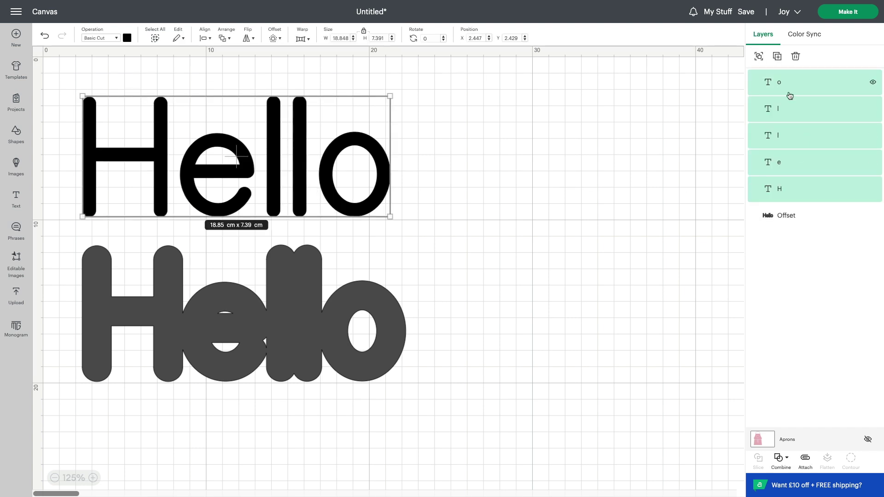
left_click(639, 189)
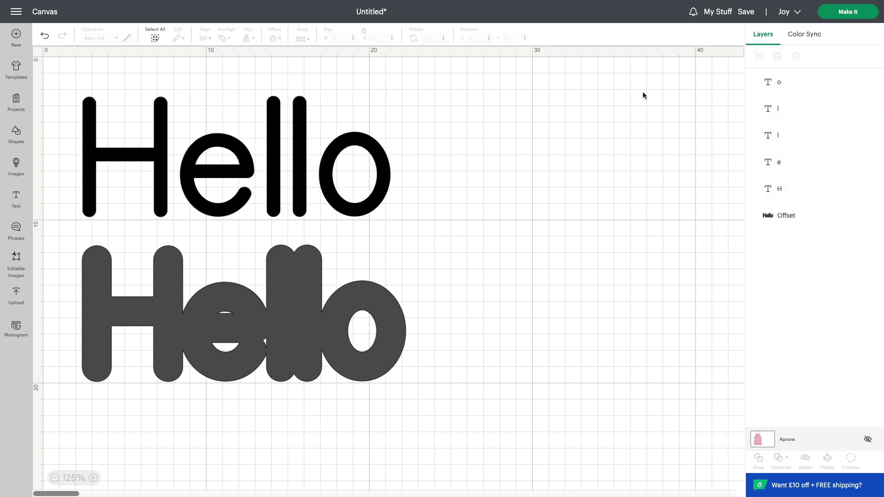
left_click(383, 160)
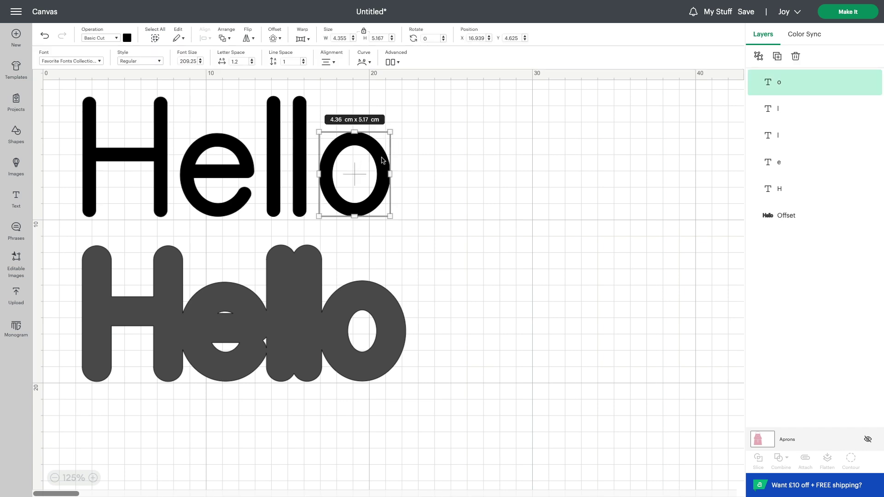
left_click_drag(383, 160, 378, 177)
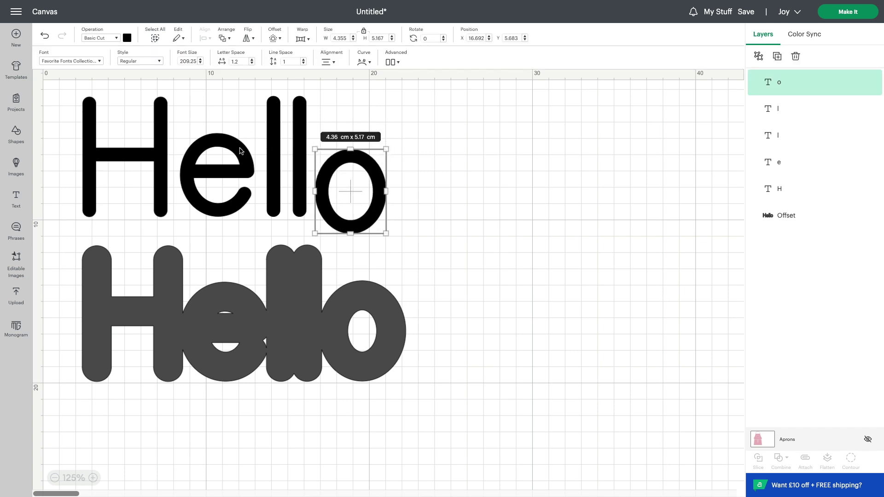
left_click_drag(239, 151, 244, 165)
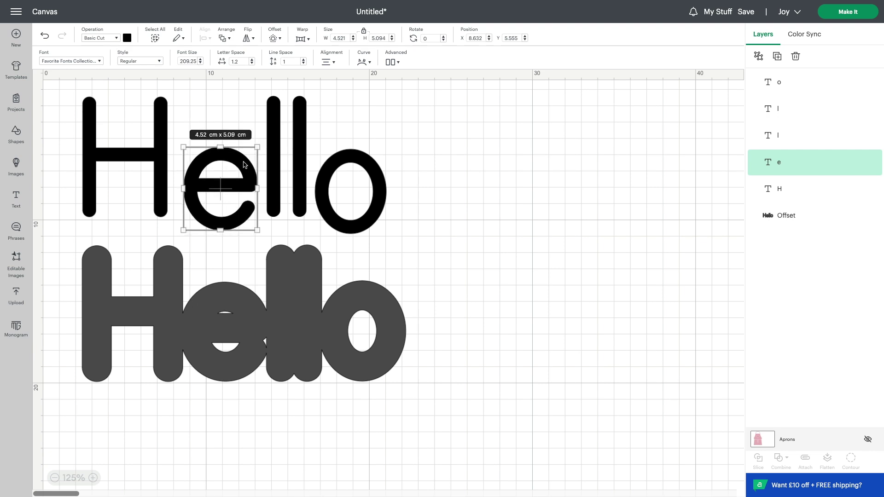
left_click_drag(301, 134, 304, 121)
left_click_drag(125, 152, 131, 153)
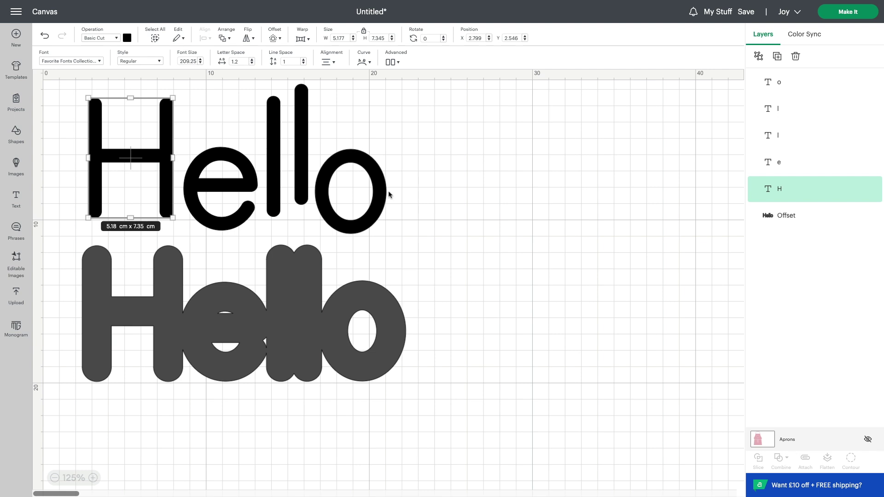
left_click(416, 209)
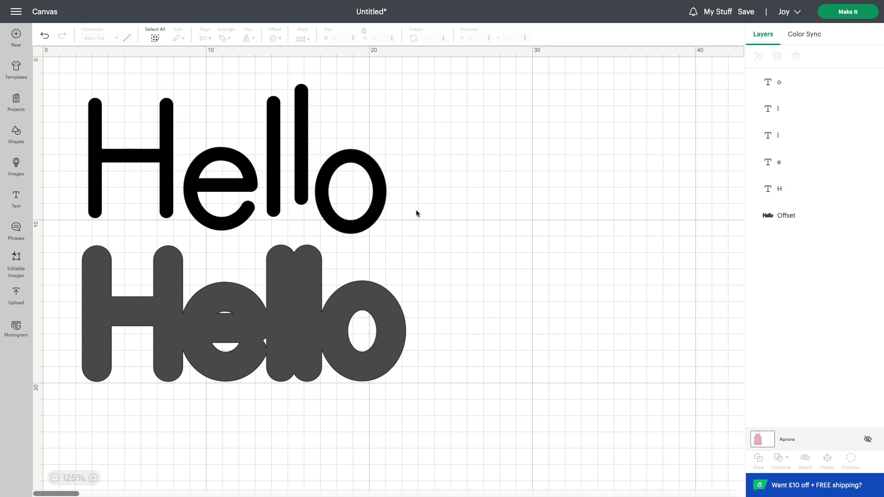
Step: Group the five staggered black letters, then select the grey Offset layer
left_click(318, 346)
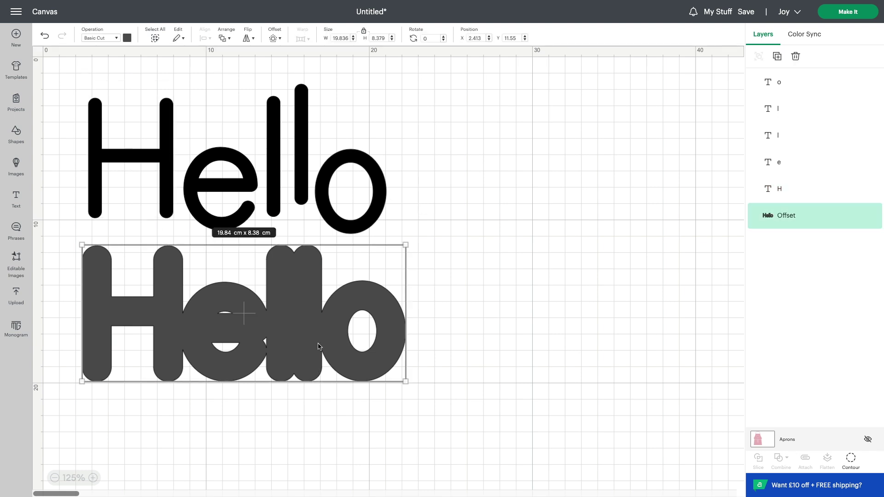
left_click(509, 315)
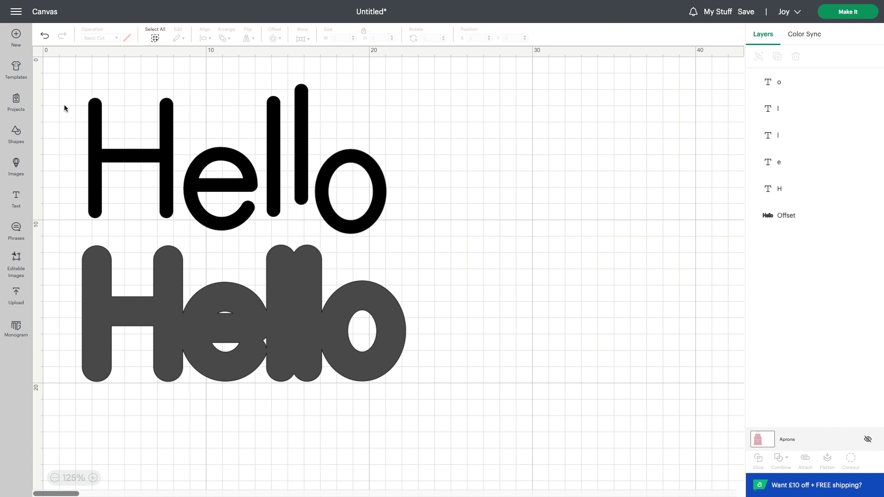
left_click_drag(57, 86, 420, 241)
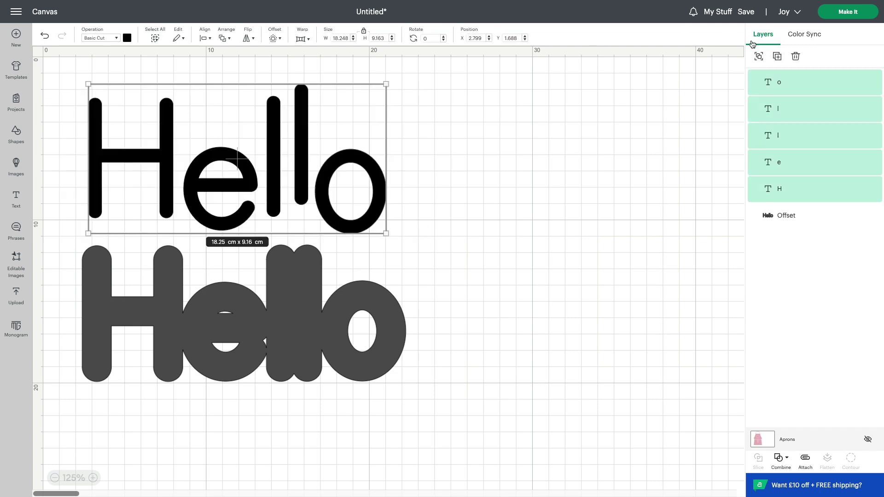
left_click(759, 56)
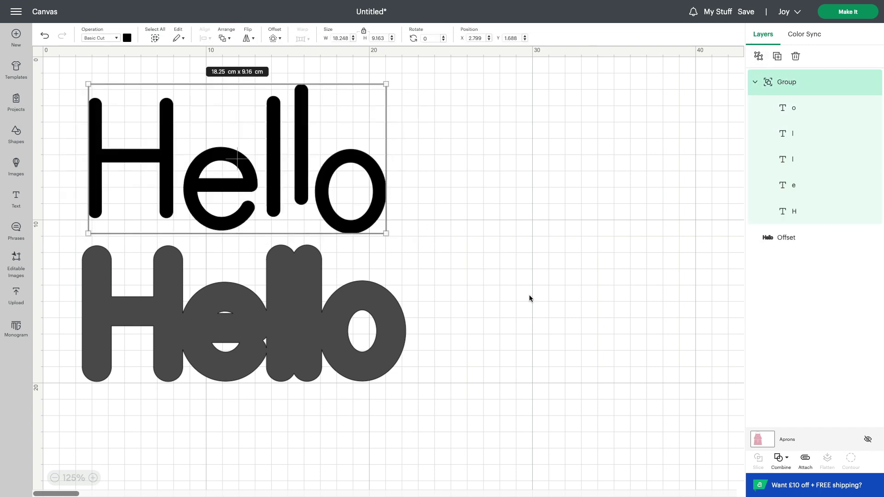
left_click(756, 86)
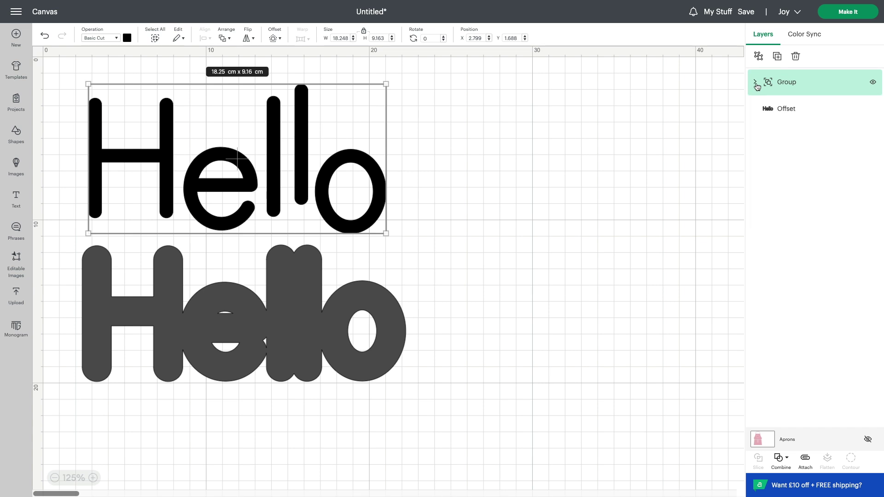
left_click(756, 85)
left_click(756, 86)
left_click(777, 111)
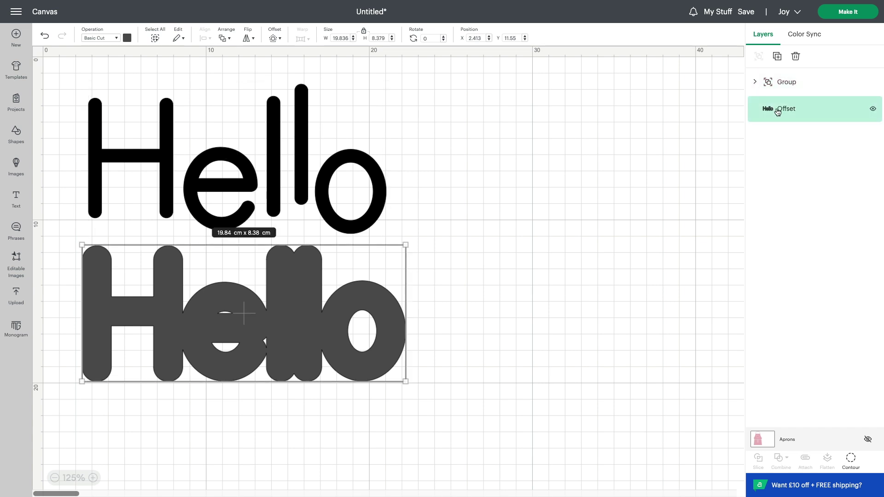
left_click(783, 85)
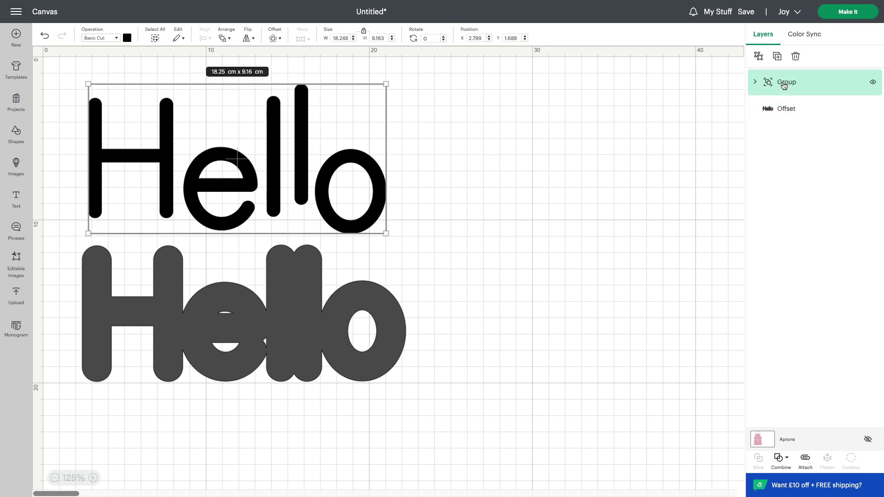
left_click(782, 110)
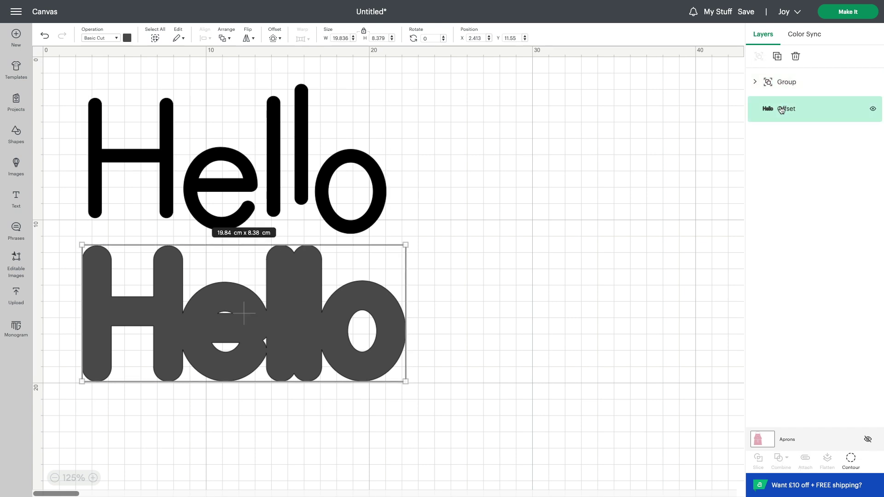
Step: Delete the grey offset Hello and attach the grouped black letters so they cut together
left_click(797, 57)
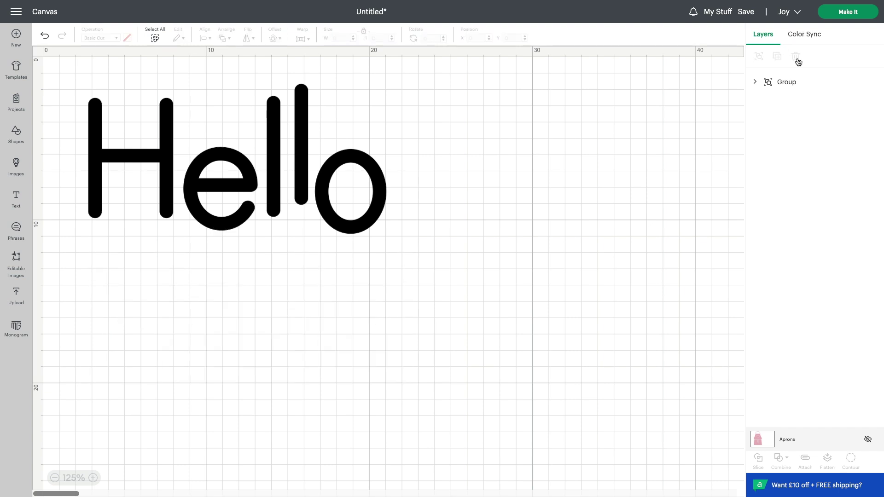
left_click(849, 14)
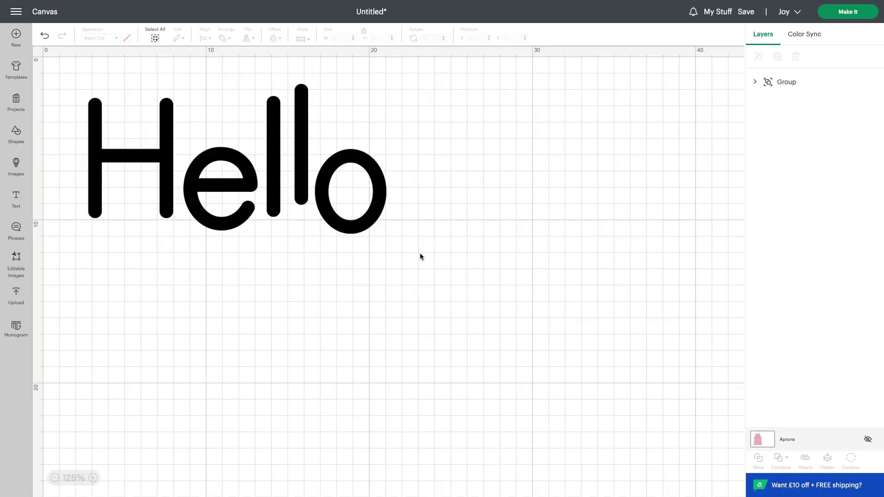
left_click_drag(420, 256, 54, 74)
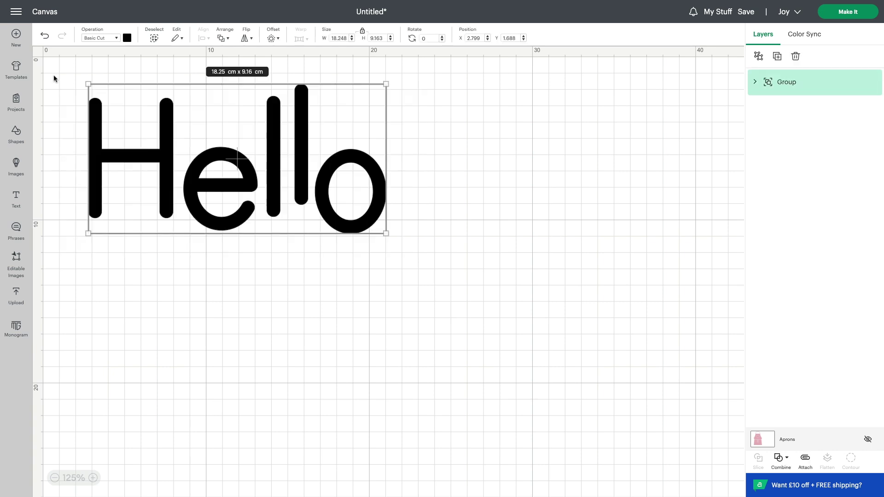
left_click(810, 464)
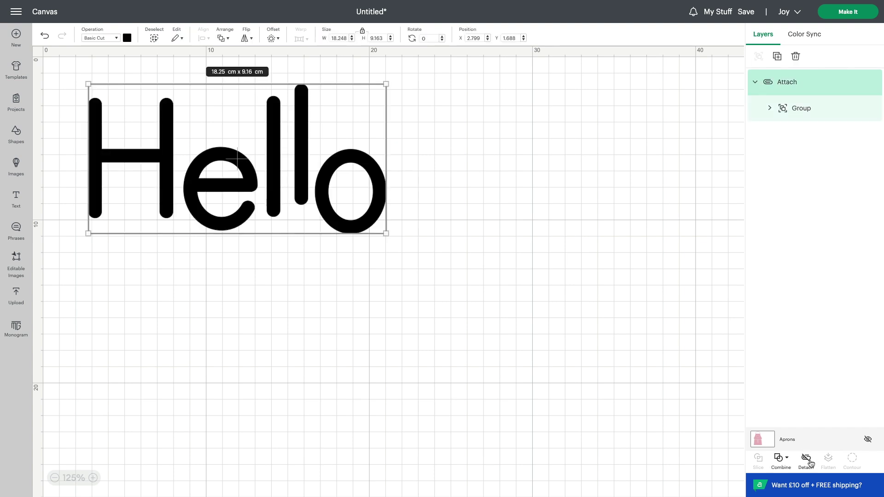
left_click(859, 14)
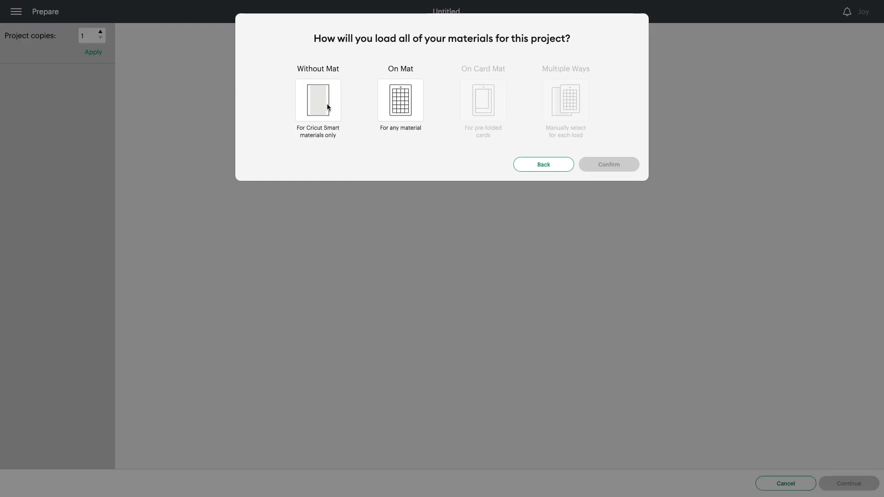
Step: Choose On Mat loading, position the Hello design on the mat preview, and continue
left_click(402, 105)
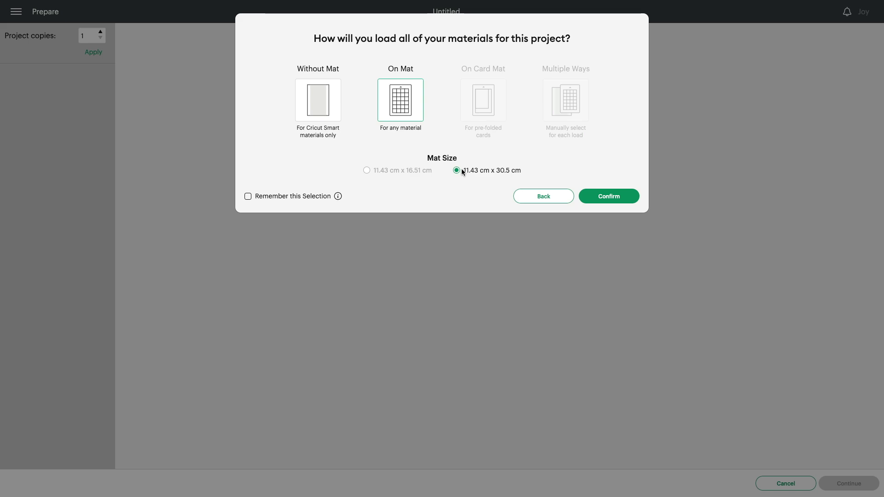
left_click(606, 197)
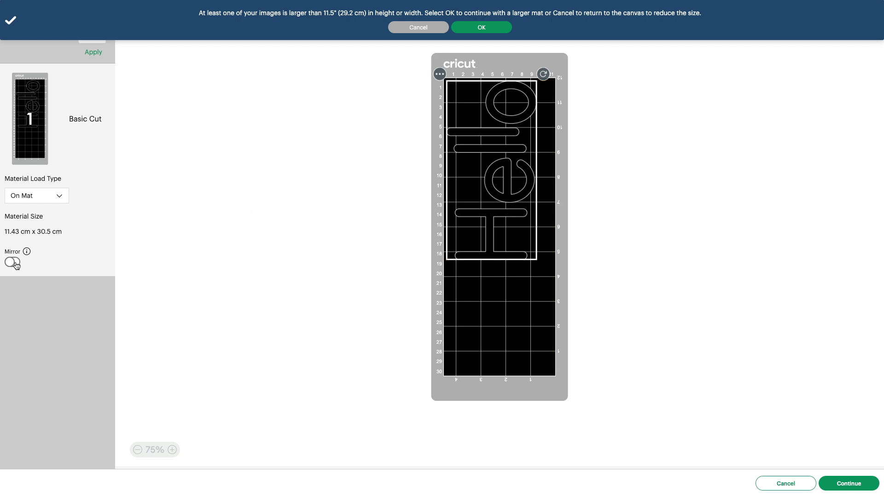
left_click(12, 263)
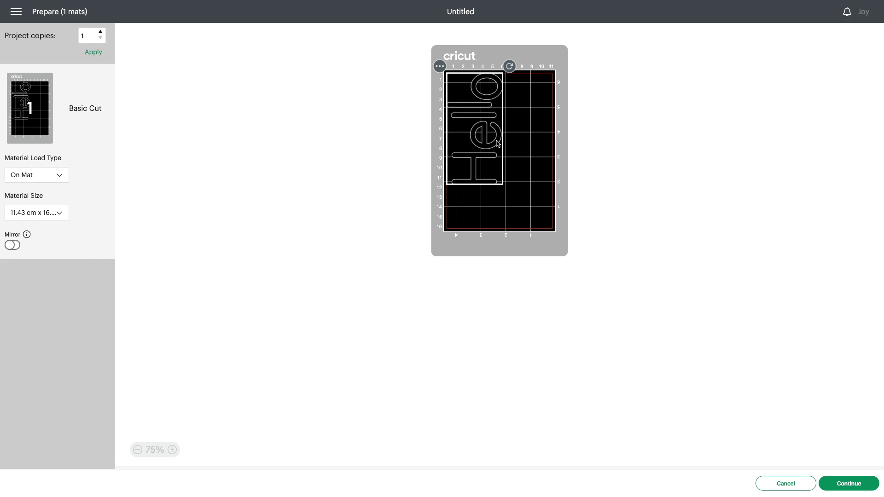
mouse_move(497, 143)
left_mouse_down()
mouse_move(546, 151)
mouse_move(501, 149)
left_mouse_up()
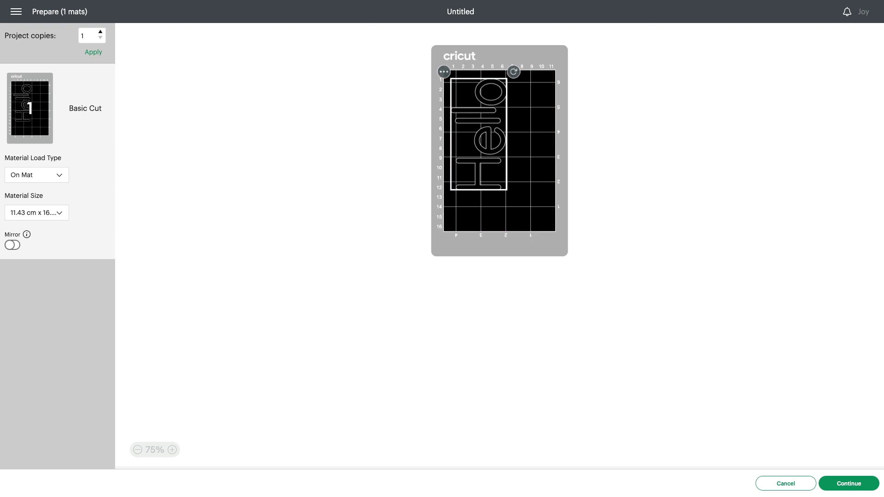
left_click(853, 487)
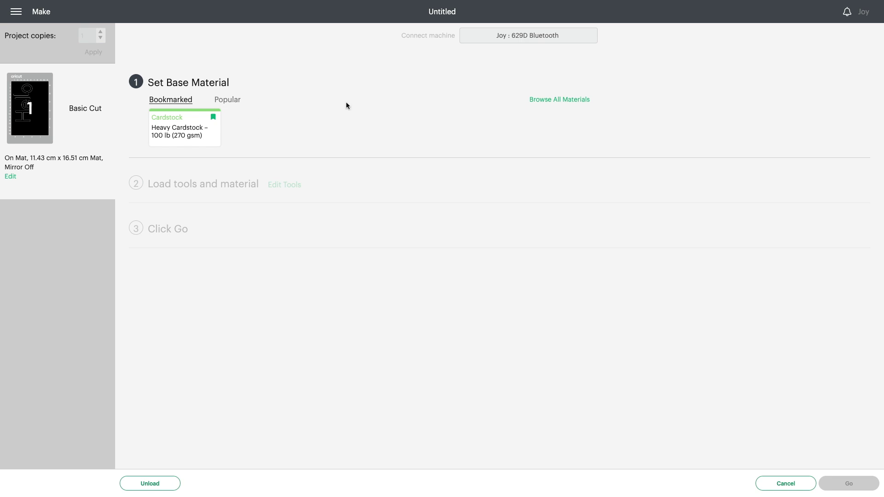
Step: Bookmark Medium Cardstock – 80 lb (216 gsm) in the full materials list
left_click(559, 100)
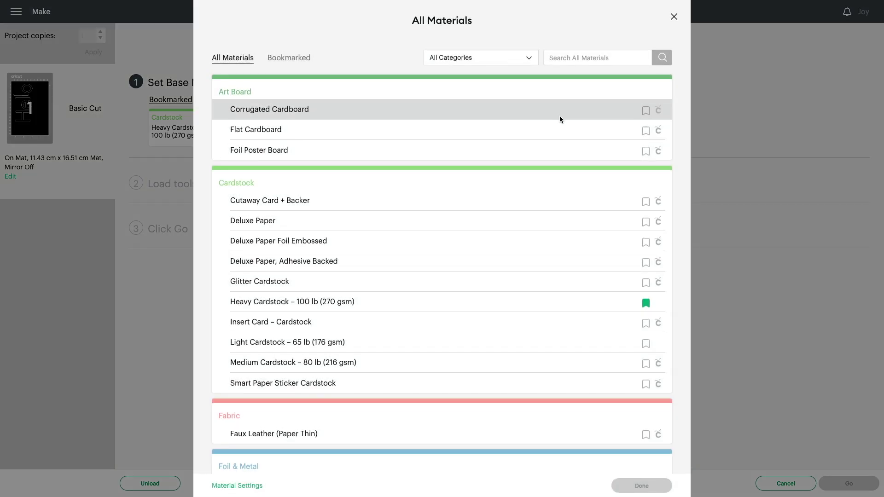
scroll(486, 123, "down", 3)
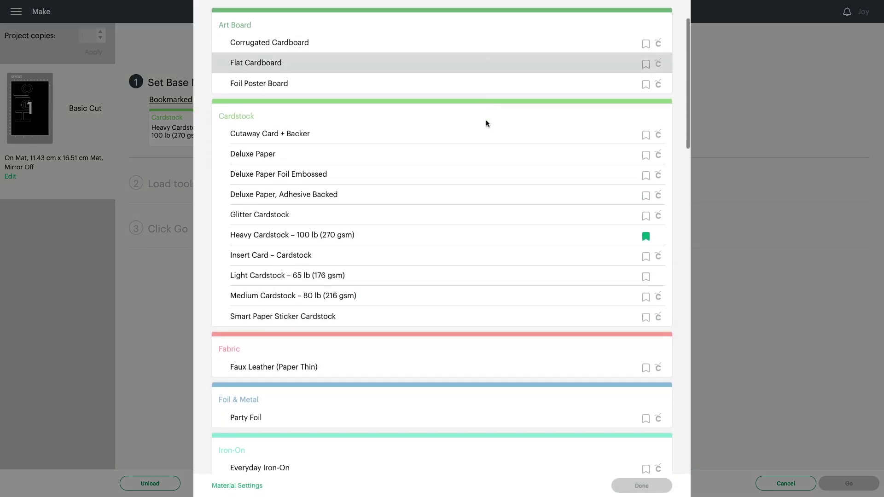
scroll(486, 124, "down", 9)
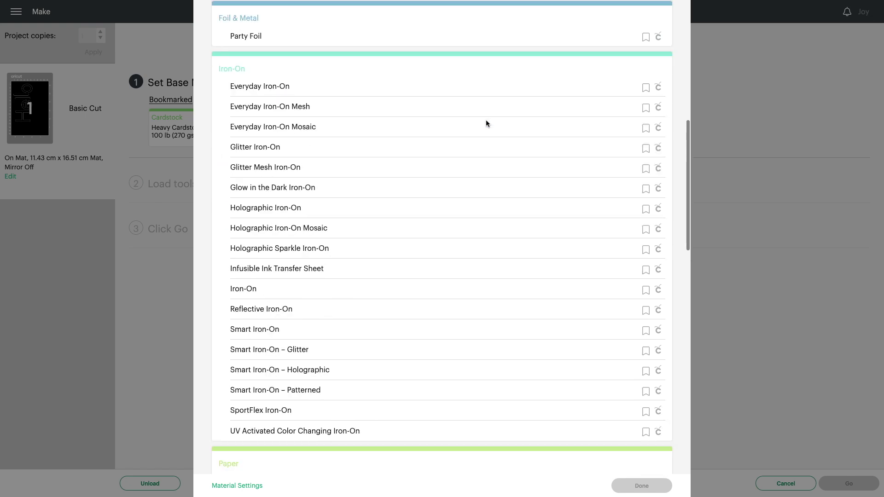
scroll(486, 124, "down", 6)
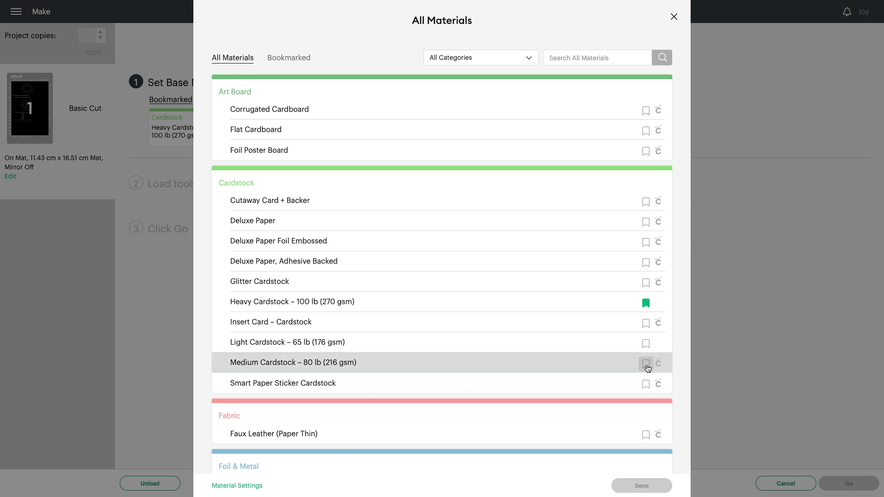
left_click(647, 365)
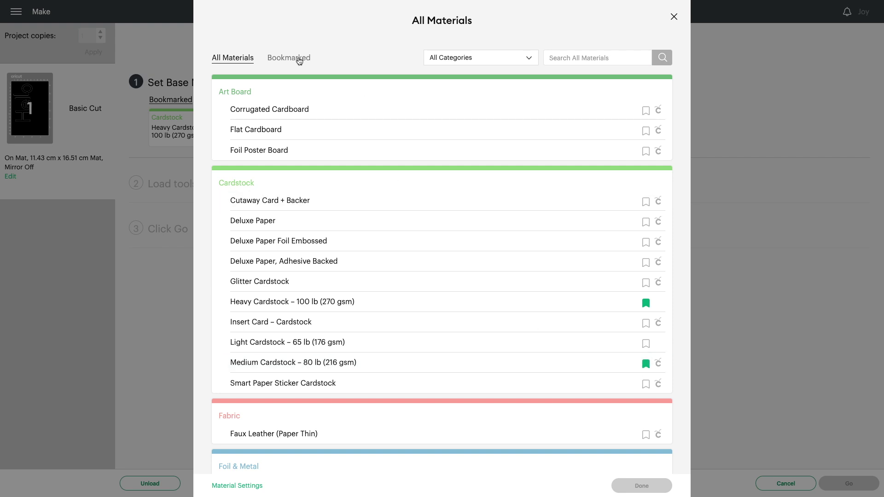
Step: Select the bookmarked Medium Cardstock – 80 lb (216 gsm) as the cut material and confirm
left_click(288, 57)
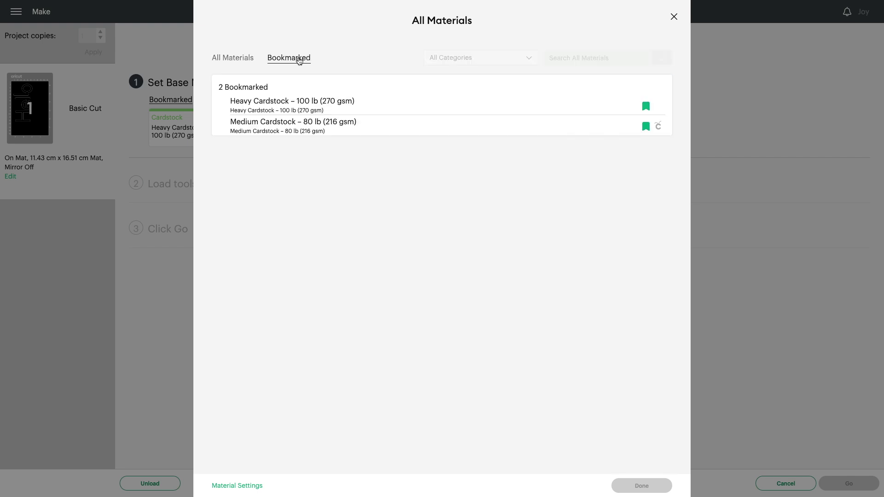
left_click(285, 131)
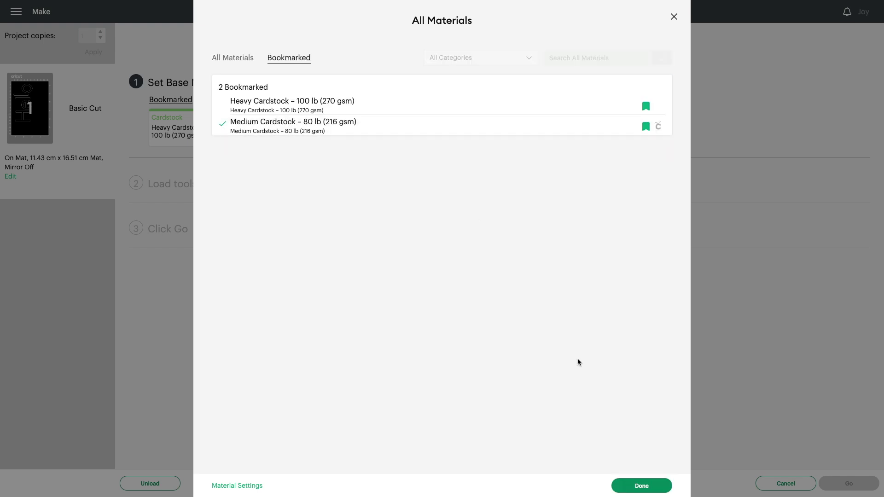
left_click(642, 486)
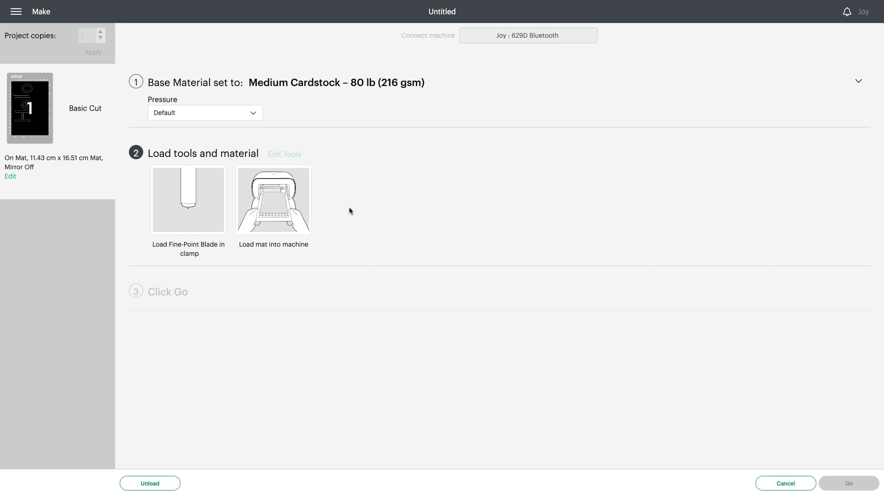
left_click(256, 117)
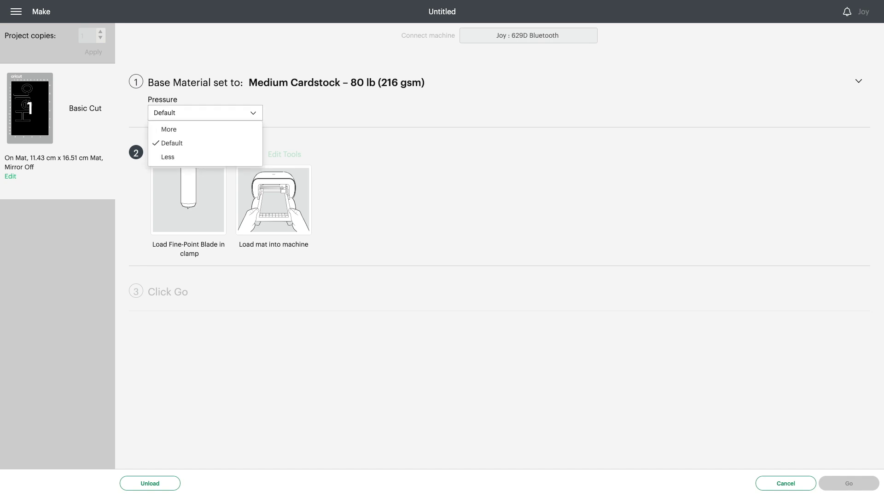
left_click(256, 115)
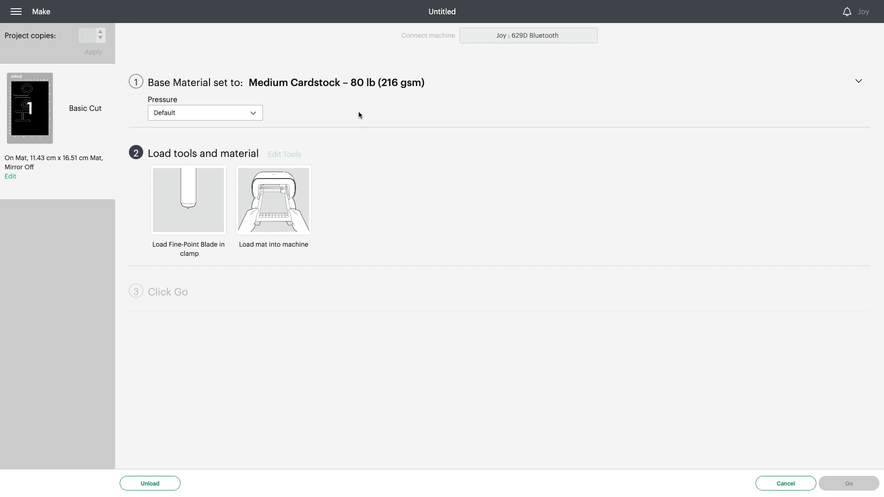